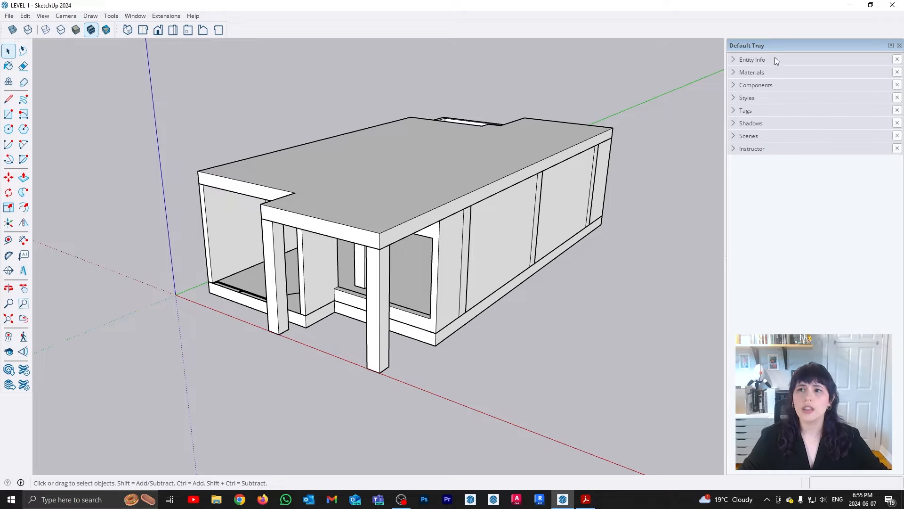
Step: Expand the Tags section in the tray and enlarge it to show the full tag list
click(737, 111)
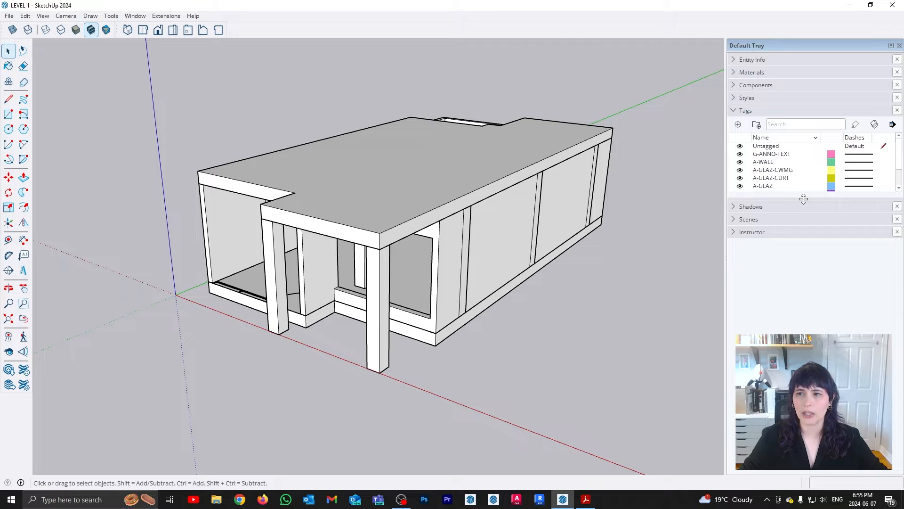
drag(803, 284, 802, 286)
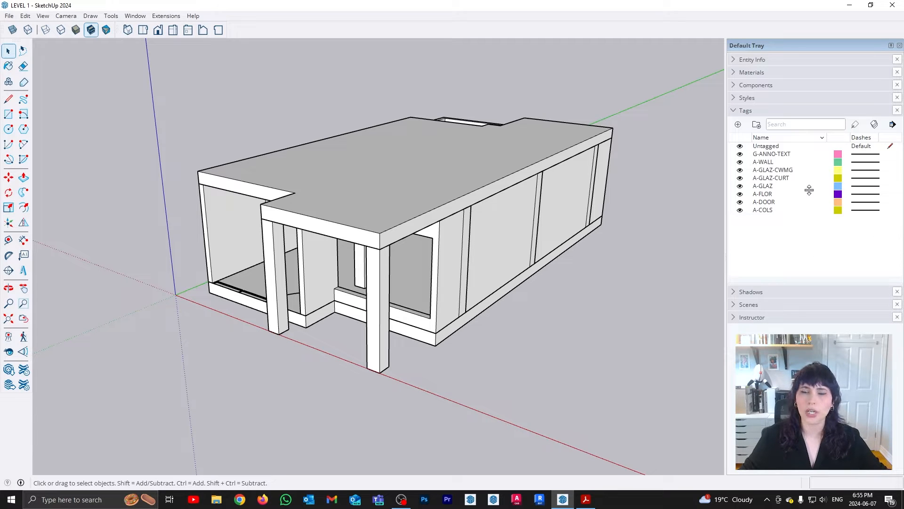
click(140, 17)
mouse_move(141, 29)
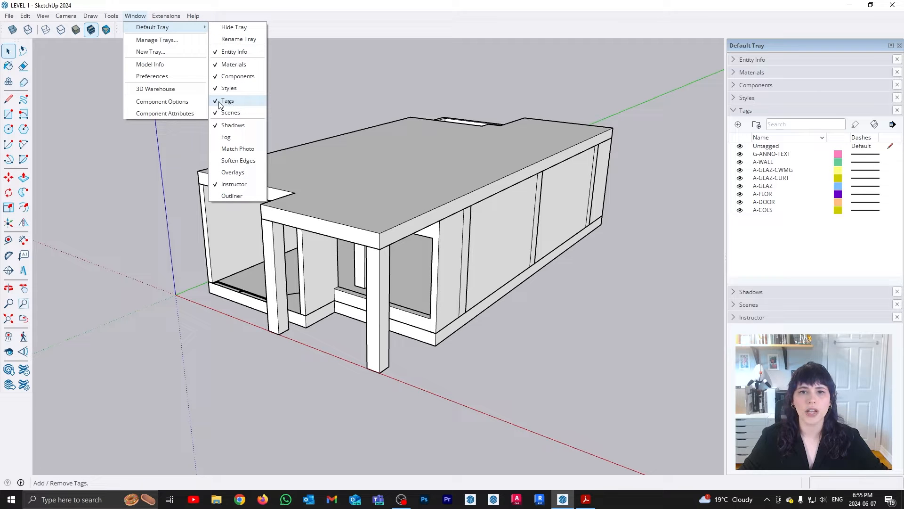
click(684, 238)
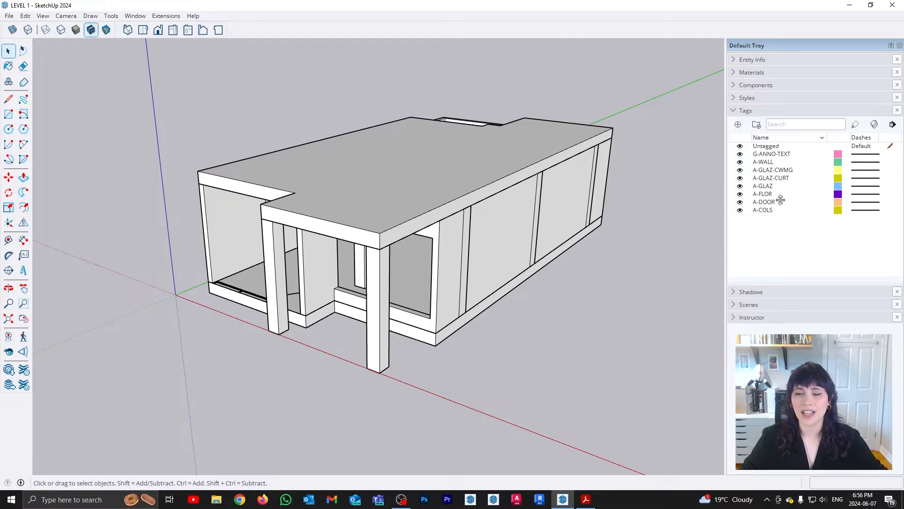
Step: Hide the objects on the A-DOOR tag and make the tag visible again
middle_drag(292, 321, 484, 414)
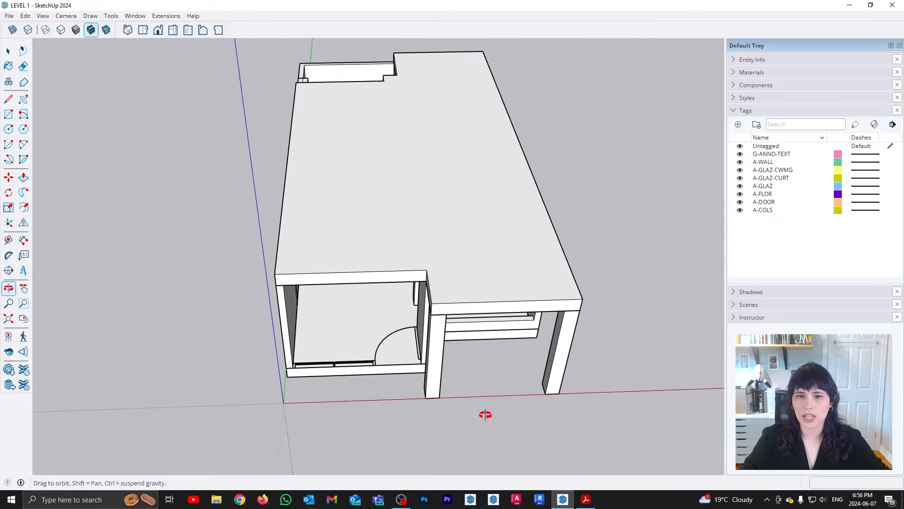
scroll(333, 359, up, 3)
scroll(333, 358, up, 2)
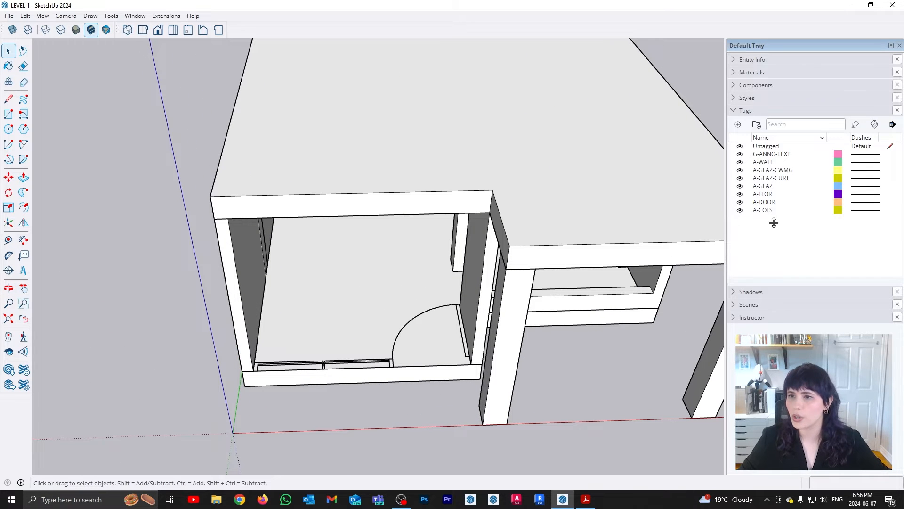
click(740, 202)
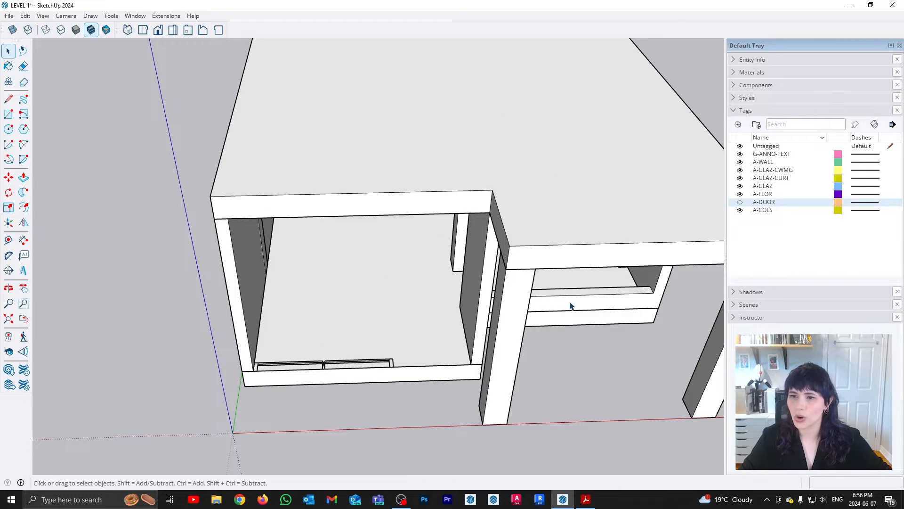
click(740, 202)
middle_drag(575, 370, 576, 373)
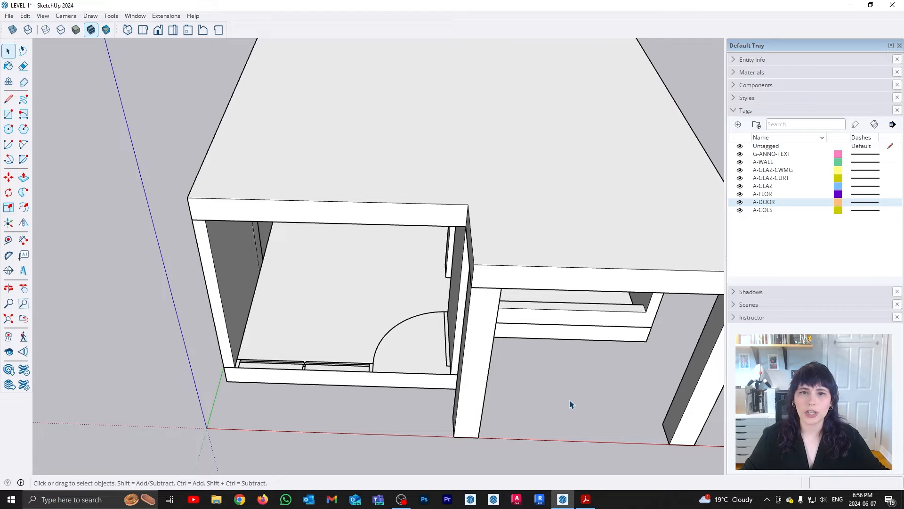
scroll(562, 400, down, 3)
middle_drag(563, 400, 396, 354)
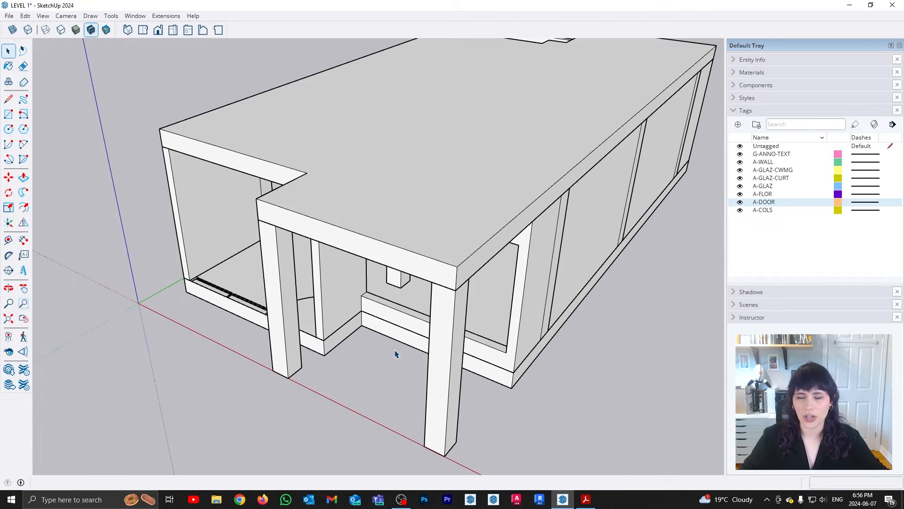
scroll(396, 354, down, 5)
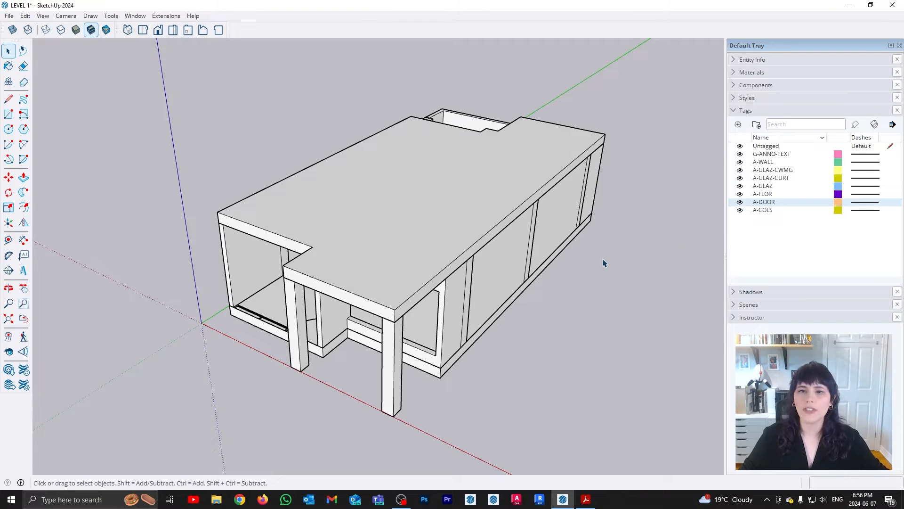
middle_drag(540, 238, 498, 244)
right_click(417, 214)
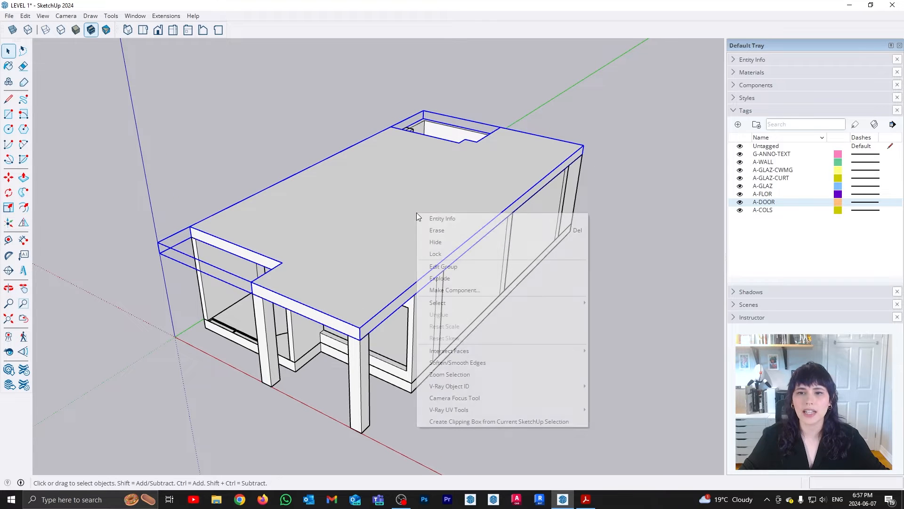
click(664, 225)
click(24, 16)
mouse_move(41, 171)
click(642, 277)
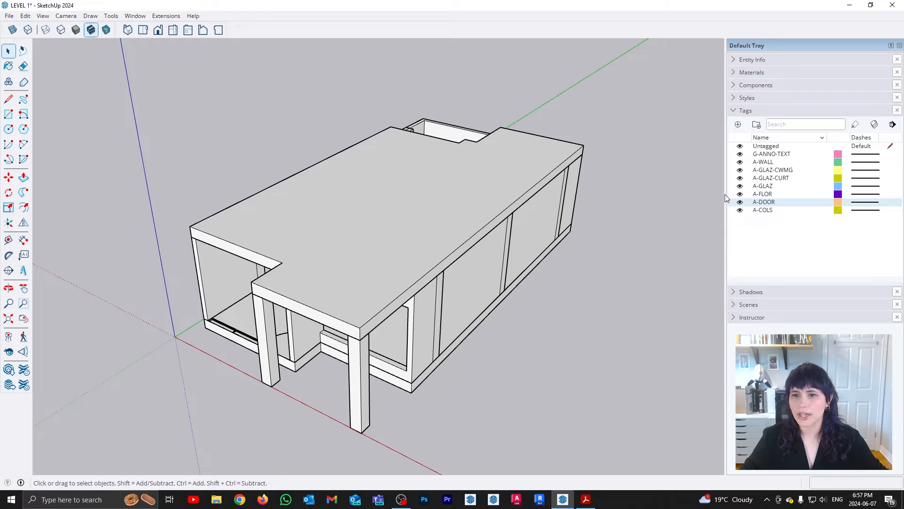
Step: Turn the A-DOOR tag's visibility off and back on while viewing the entrance door
middle_drag(424, 335, 708, 311)
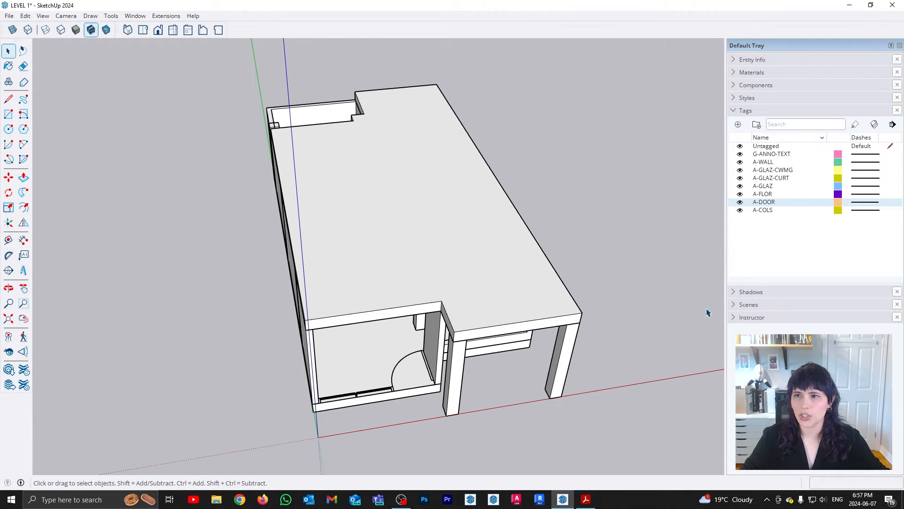
click(740, 202)
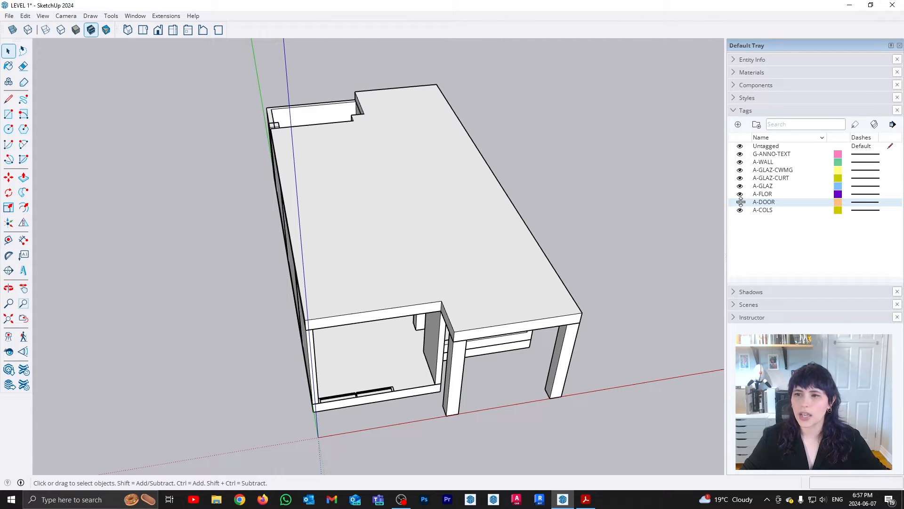
click(741, 202)
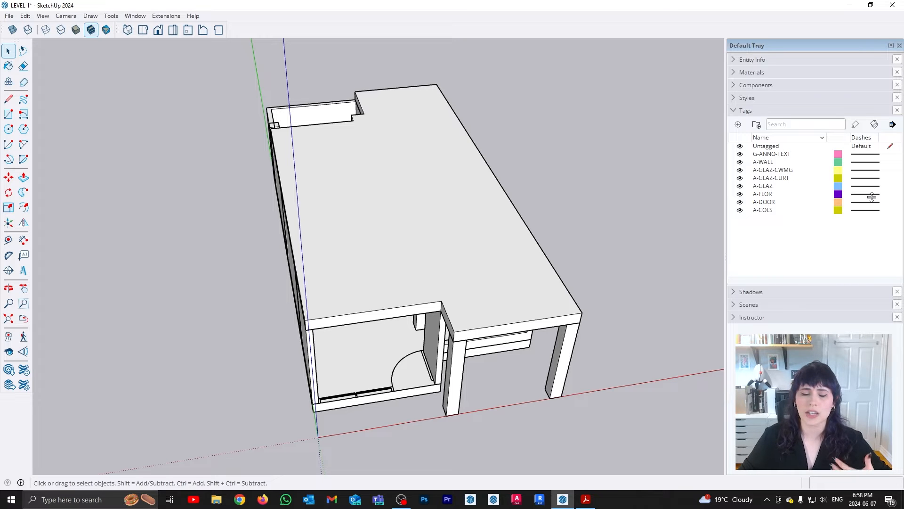
Step: Try a short-dashed line style on the A-DOOR tag and set it back to the solid line
middle_drag(482, 391, 440, 399)
scroll(440, 399, up, 5)
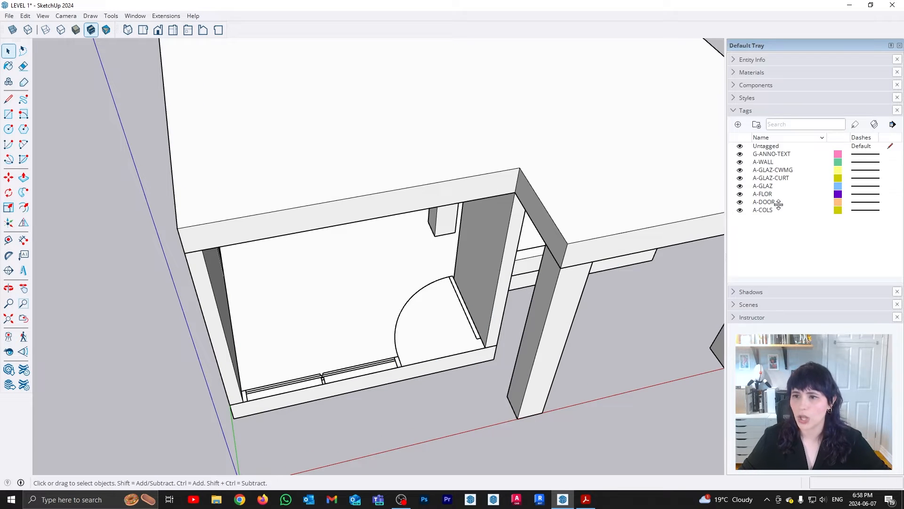
click(873, 202)
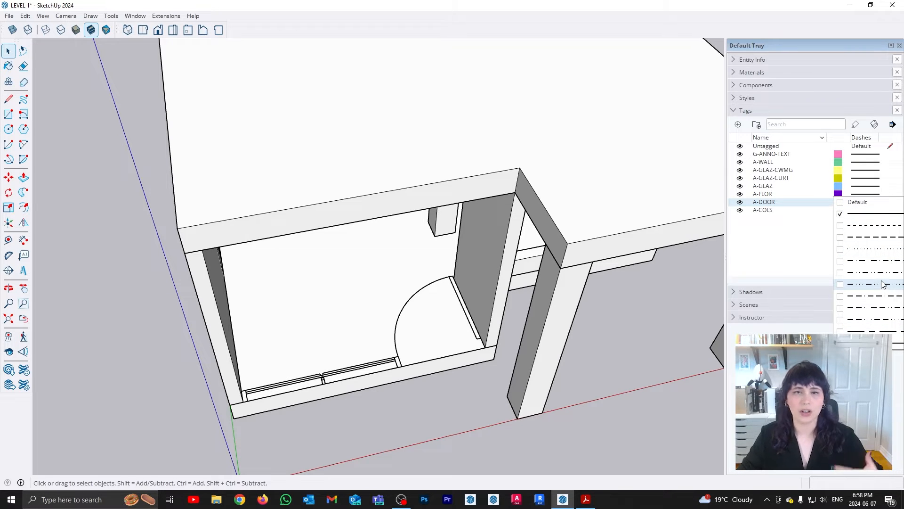
click(840, 225)
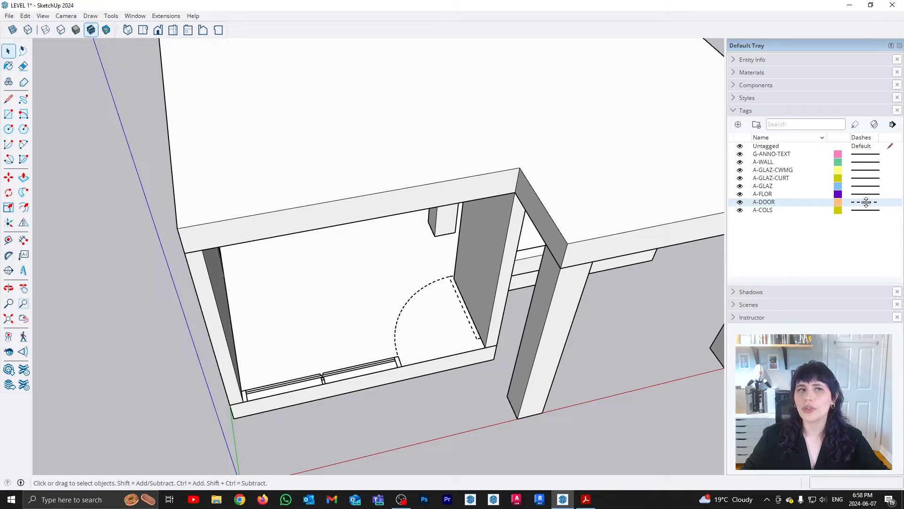
click(866, 202)
click(842, 218)
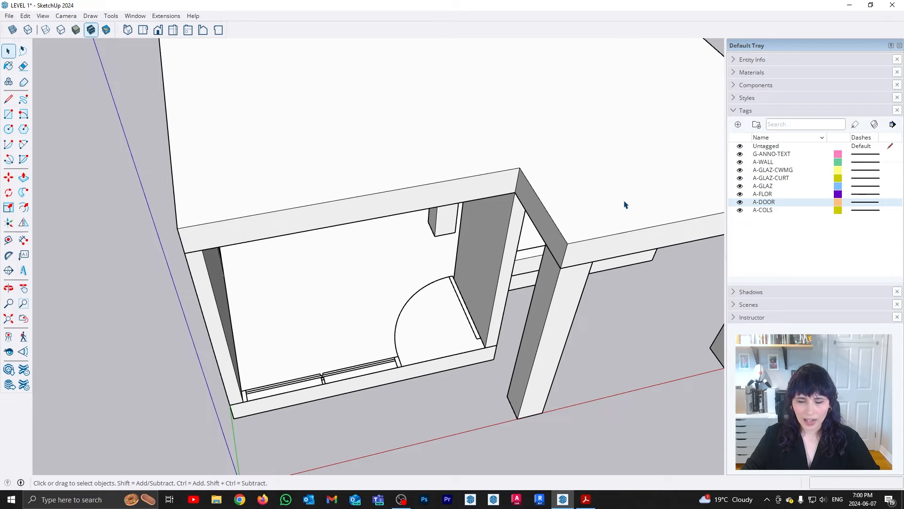
Step: Hide the roof slab group to expose the interior of the building
middle_drag(623, 202, 535, 307)
scroll(338, 306, down, 5)
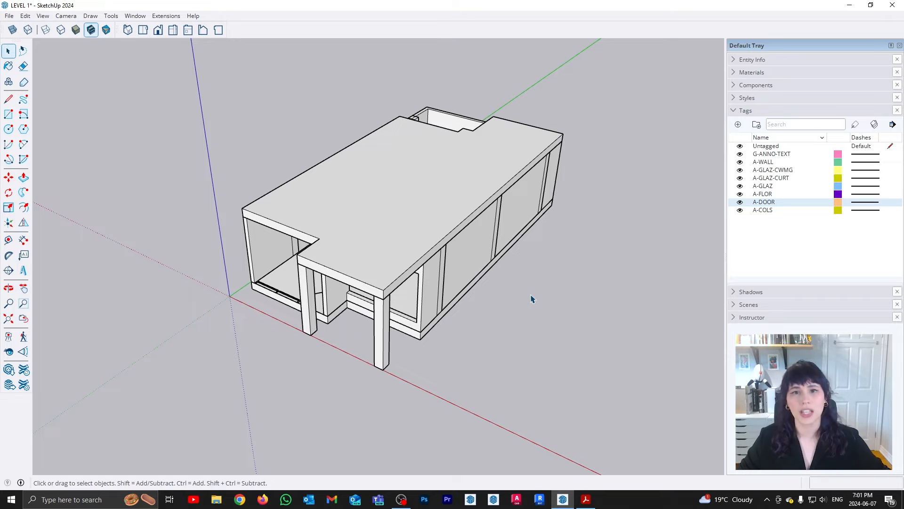
middle_drag(502, 288, 444, 286)
right_click(420, 236)
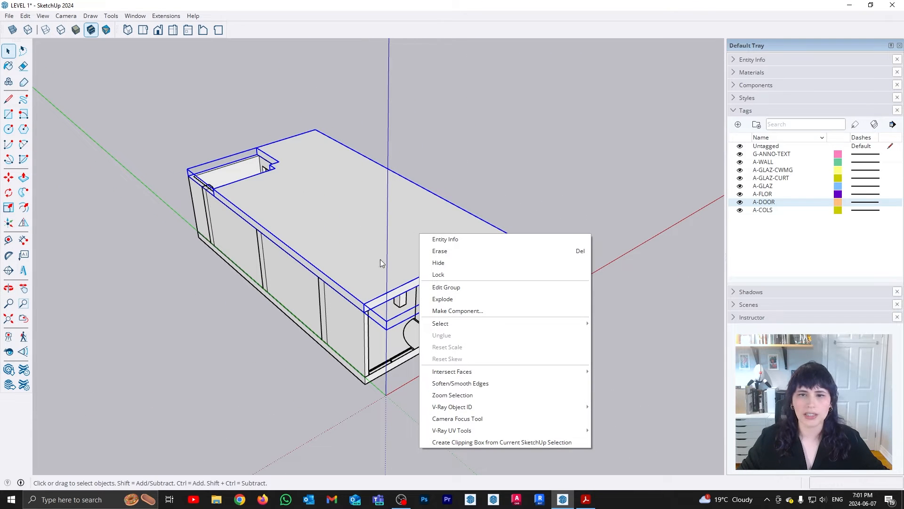
click(459, 262)
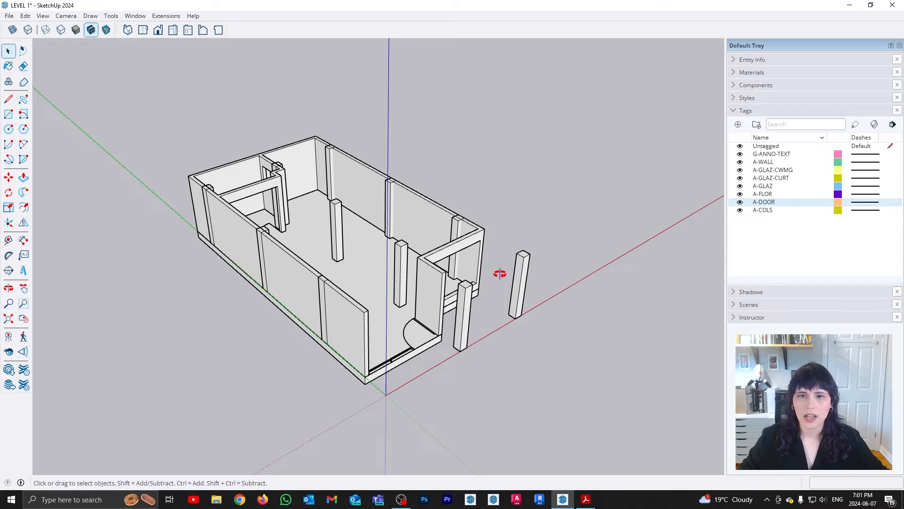
Step: Hide the group of columns inside and in front of the building
middle_drag(499, 273, 498, 341)
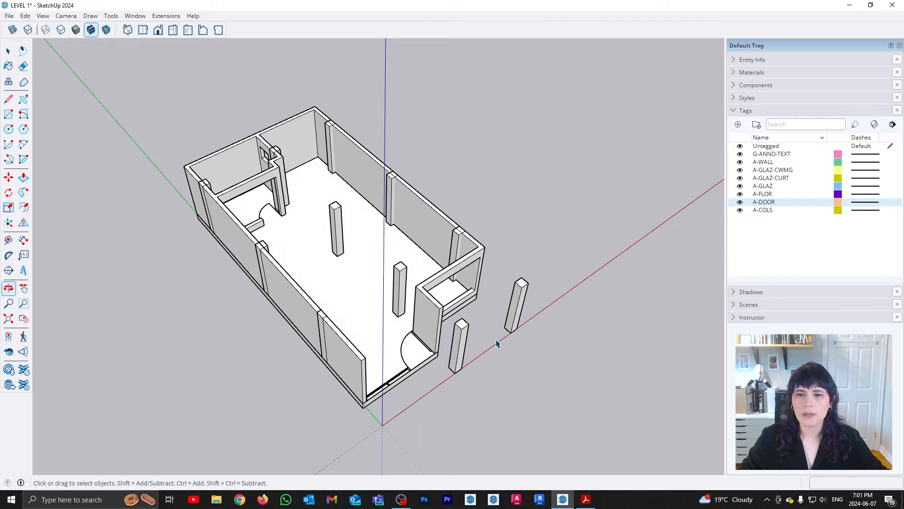
click(464, 330)
right_click(464, 330)
click(515, 135)
Step: Turn on the display of hidden objects in the model view
middle_drag(630, 367, 365, 345)
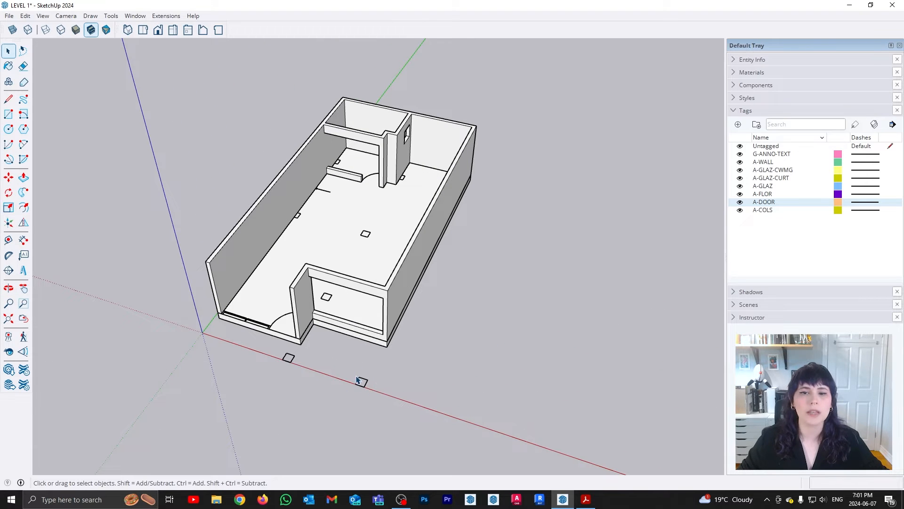
click(25, 16)
mouse_move(93, 175)
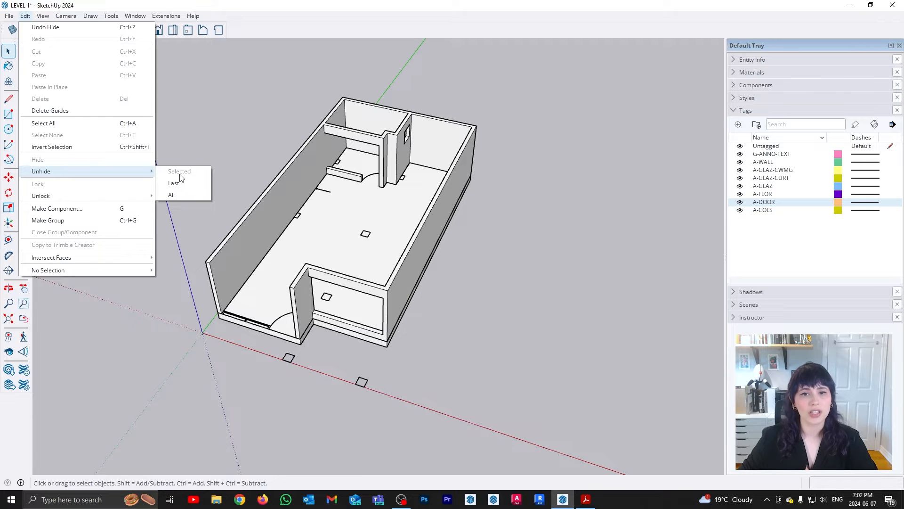
mouse_move(46, 19)
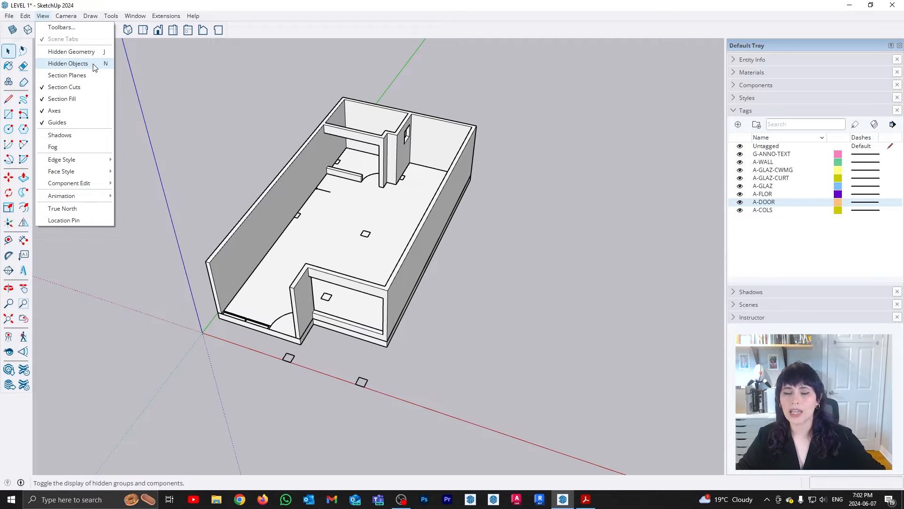
click(94, 67)
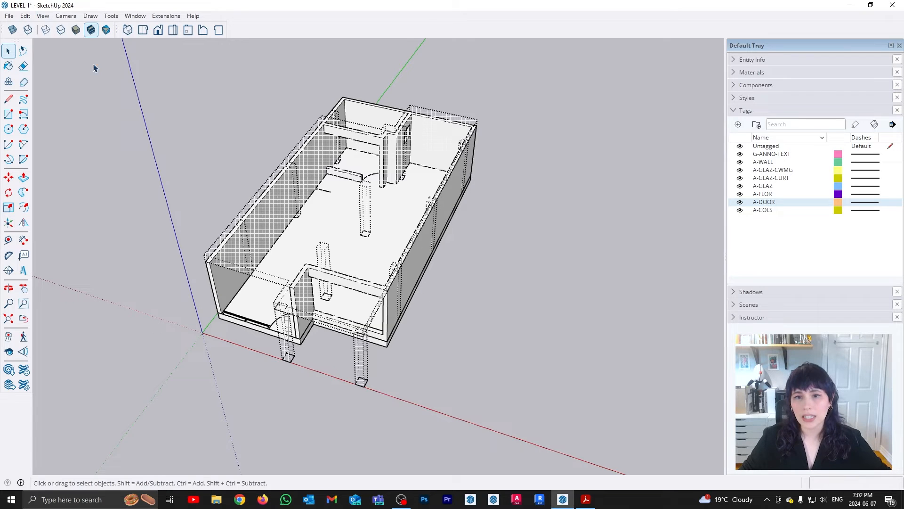
Step: Unhide the roof slab group individually and restore all remaining hidden objects at once
middle_drag(244, 300, 497, 236)
scroll(508, 232, up, 1)
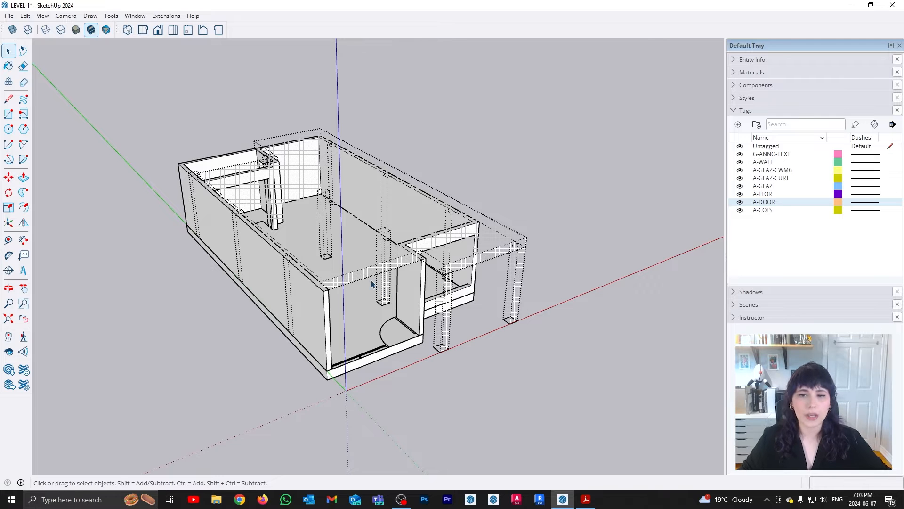
click(347, 267)
right_click(347, 267)
click(383, 303)
click(583, 273)
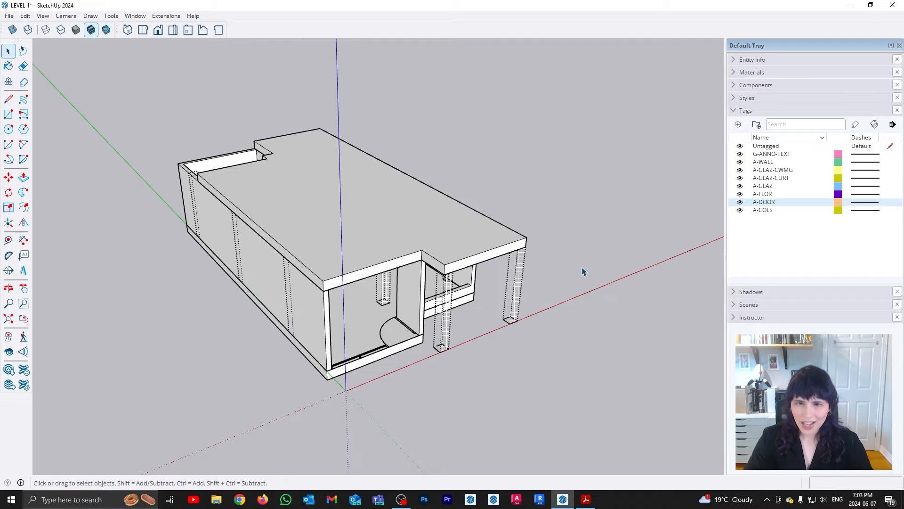
click(24, 16)
click(177, 207)
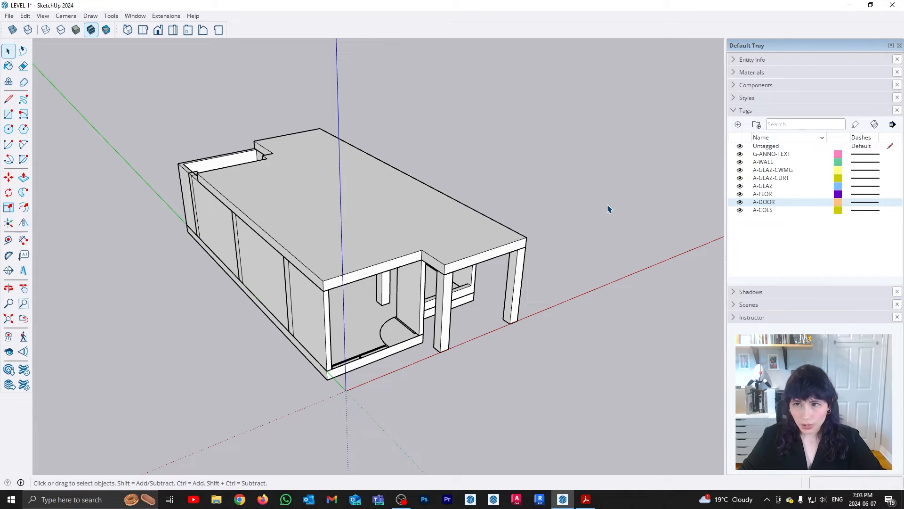
Step: Add two new tags named 3D FLOOR and 3D WALLS to the tag list
click(739, 123)
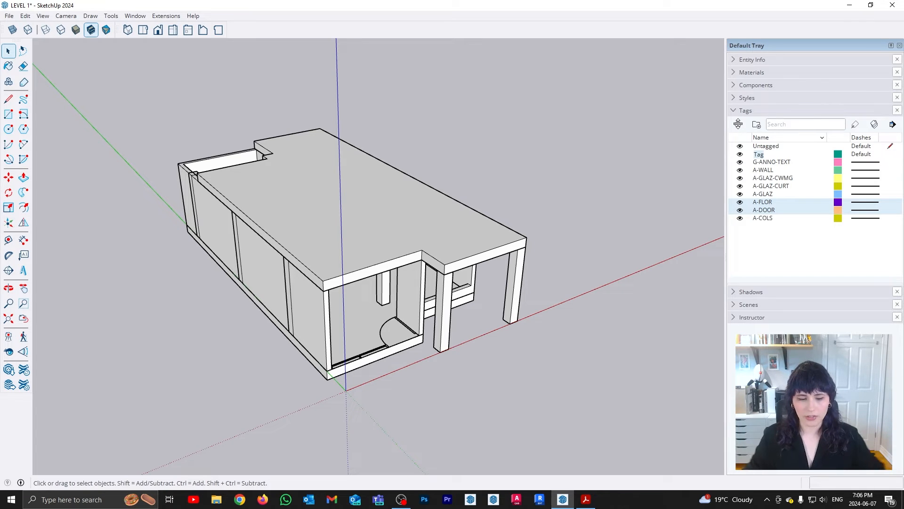
text(D FLOOR)
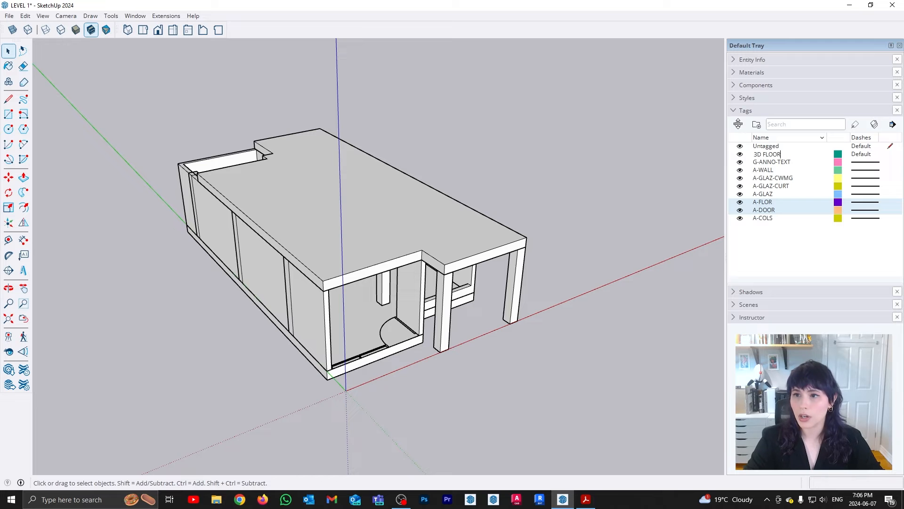
key(Return)
click(738, 124)
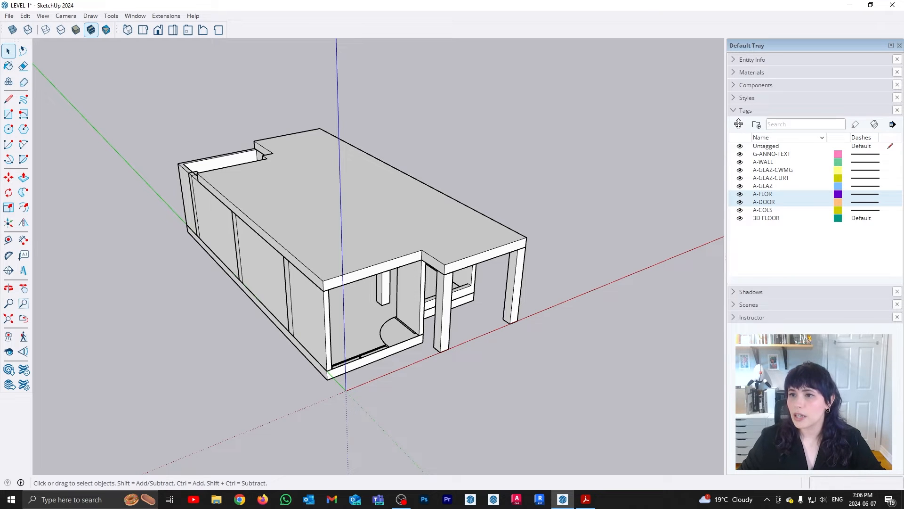
text(3D WALLS)
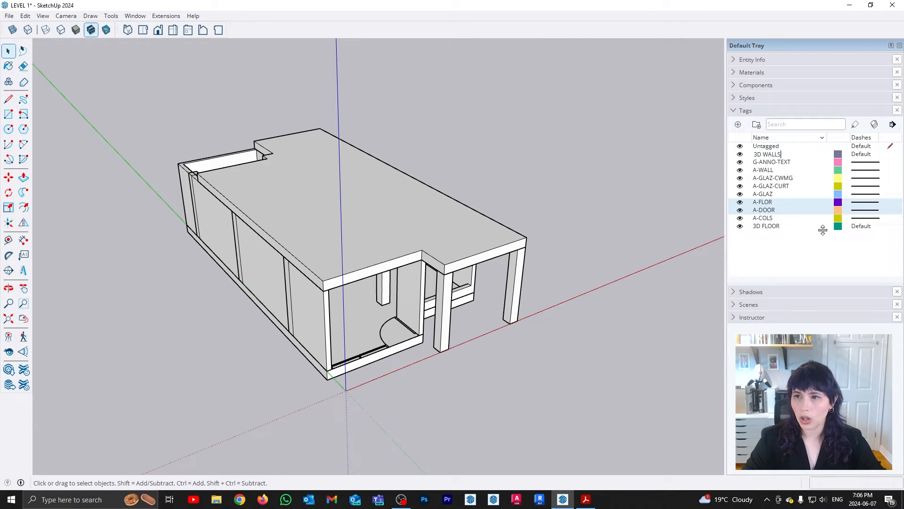
key(Return)
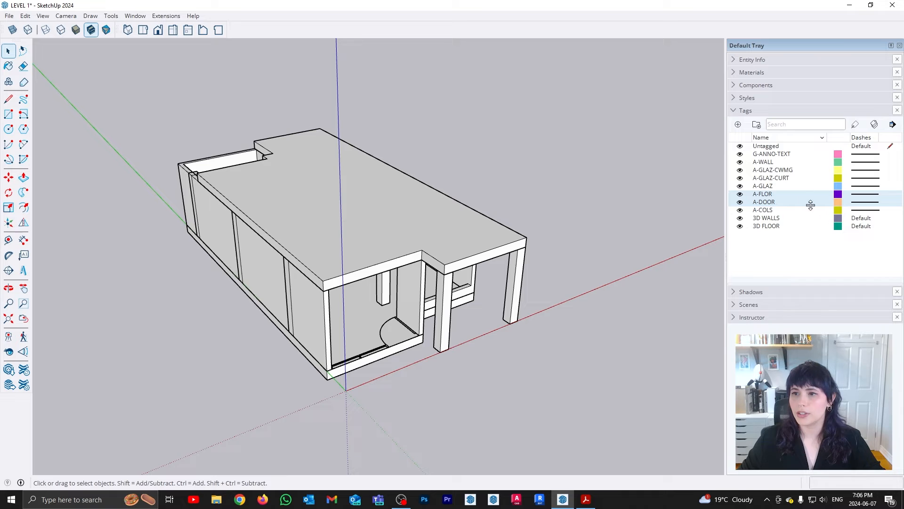
Step: Add two new tags named 3D COLUMNS and 3D CEILING, and sort the tag list by name in ascending order
click(738, 124)
text(3D COLUMNS)
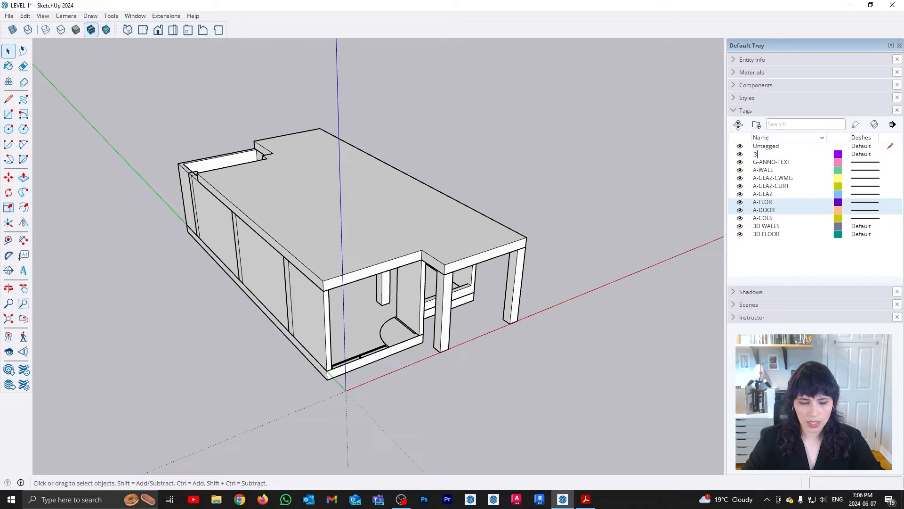
key(Return)
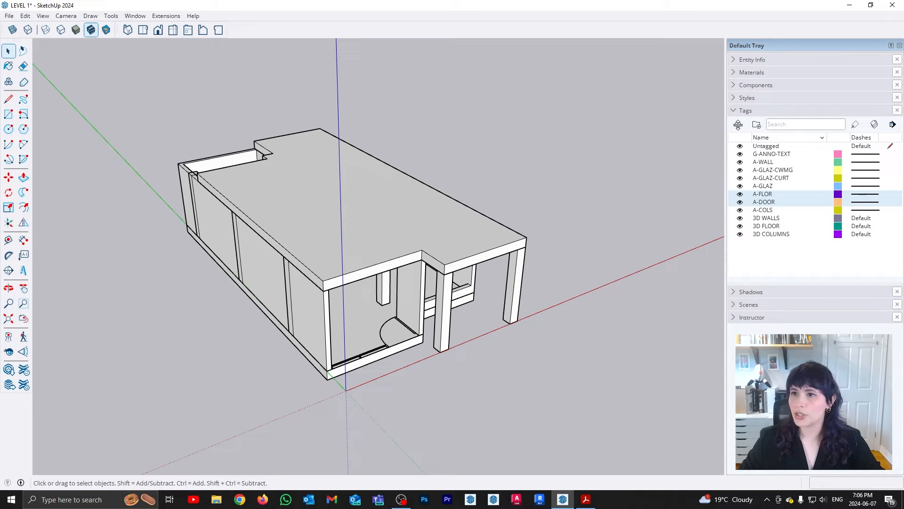
click(738, 124)
text(3D CEILING)
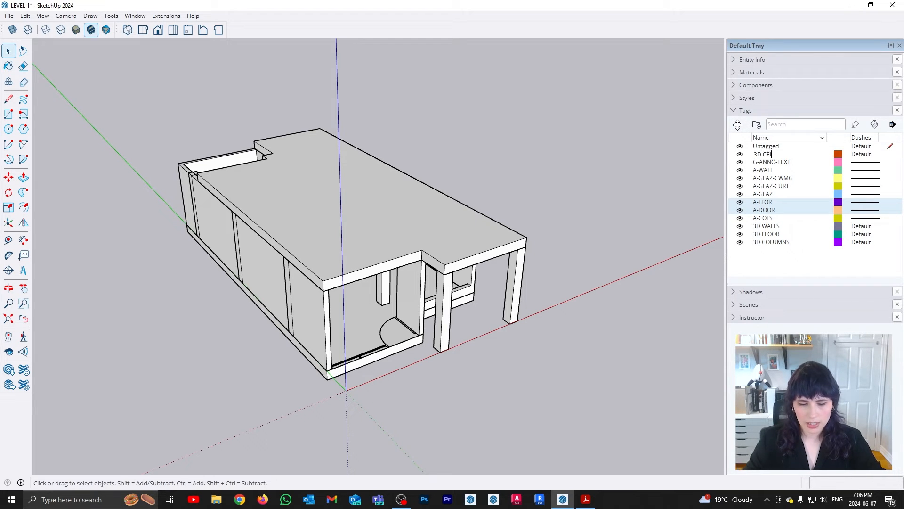
key(Return)
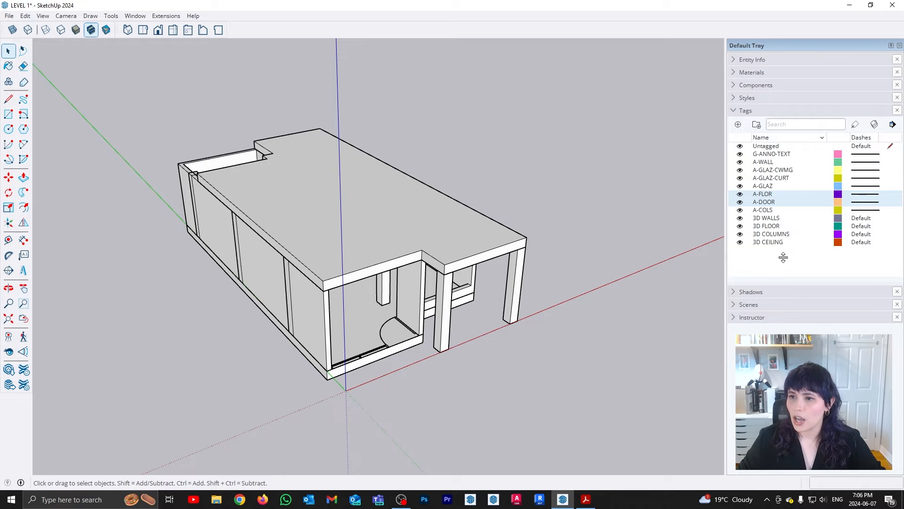
click(815, 137)
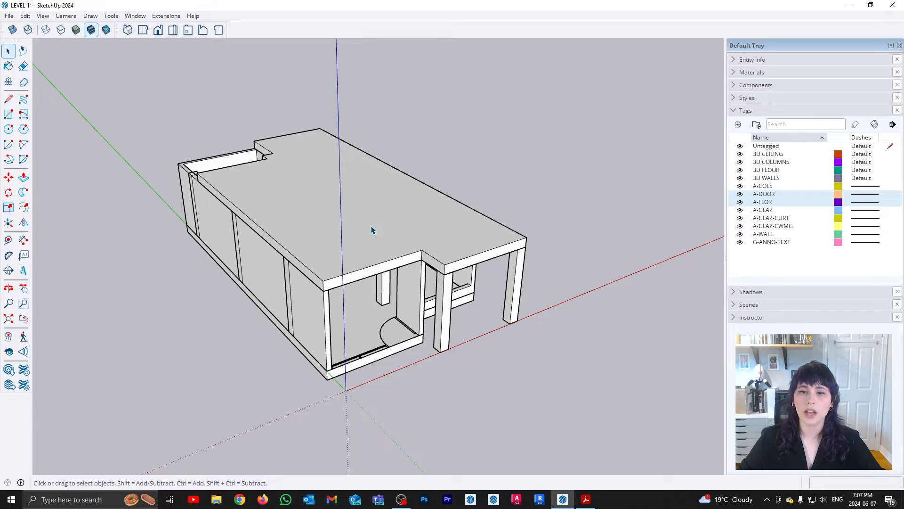
Step: Show the entity information of the roof slab group
click(397, 220)
right_click(396, 220)
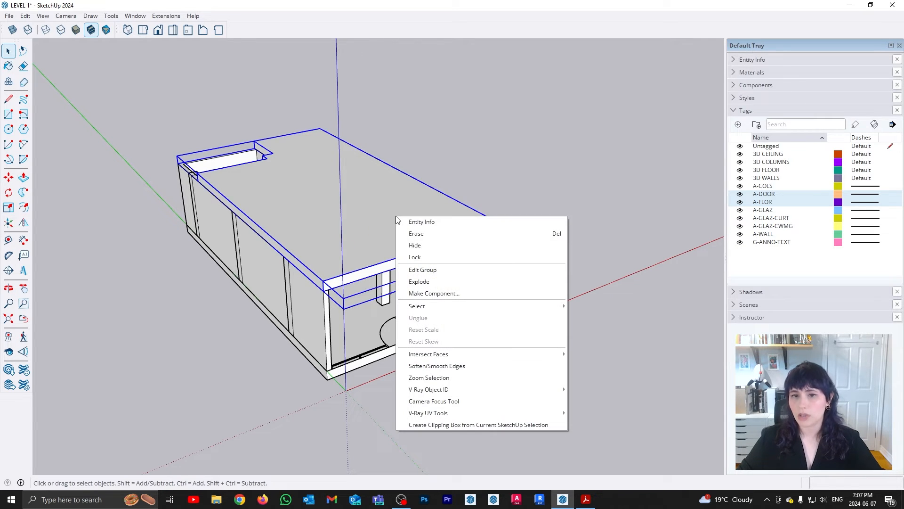
click(460, 228)
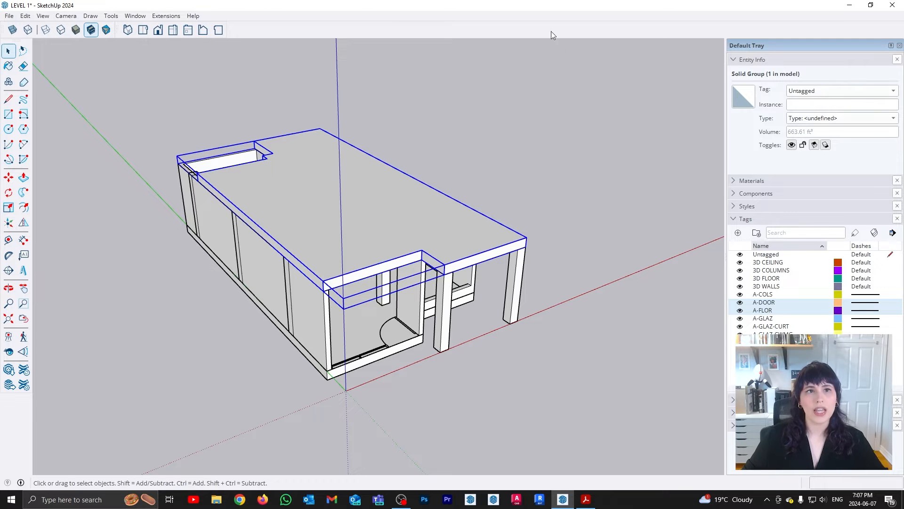
click(43, 15)
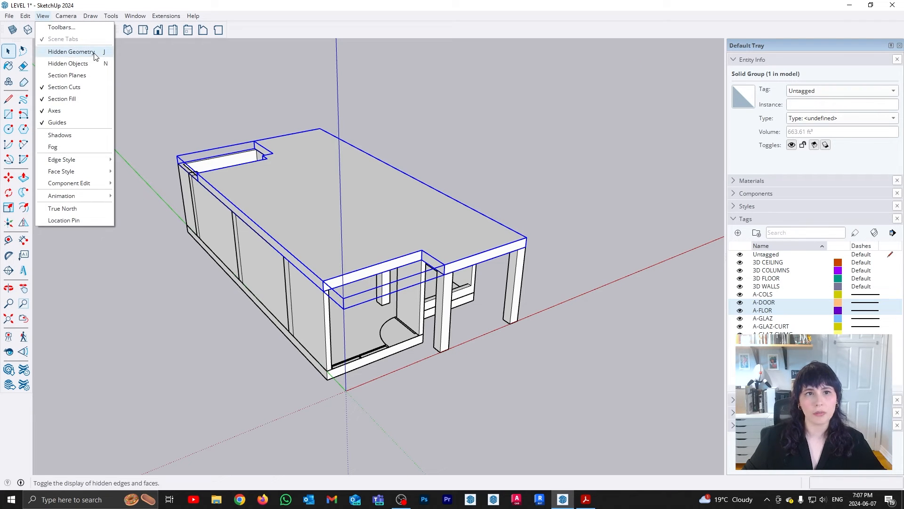
click(568, 148)
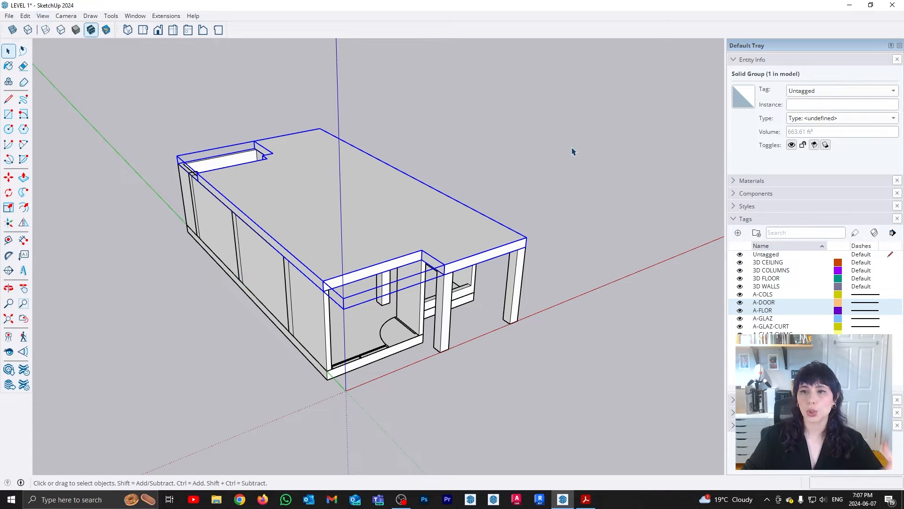
click(569, 149)
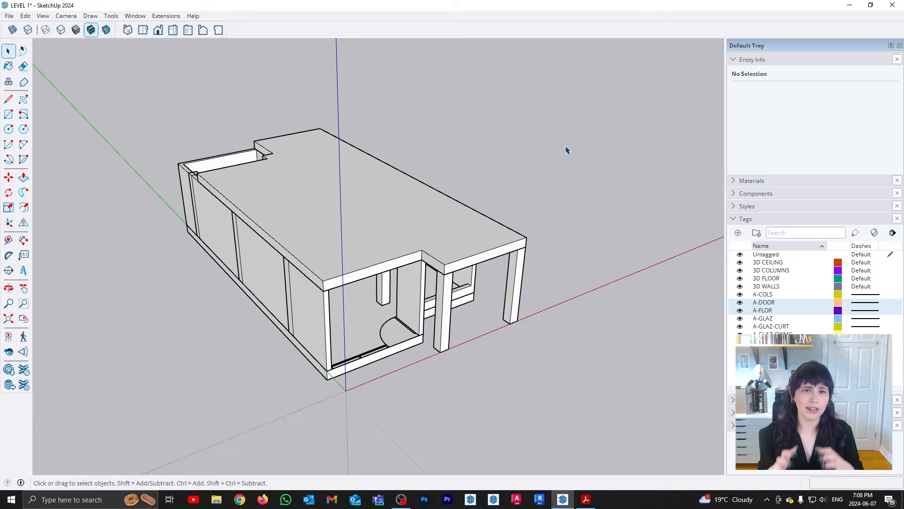
Step: Assign the 3D CEILING tag to the roof slab group and clear the selection
click(370, 212)
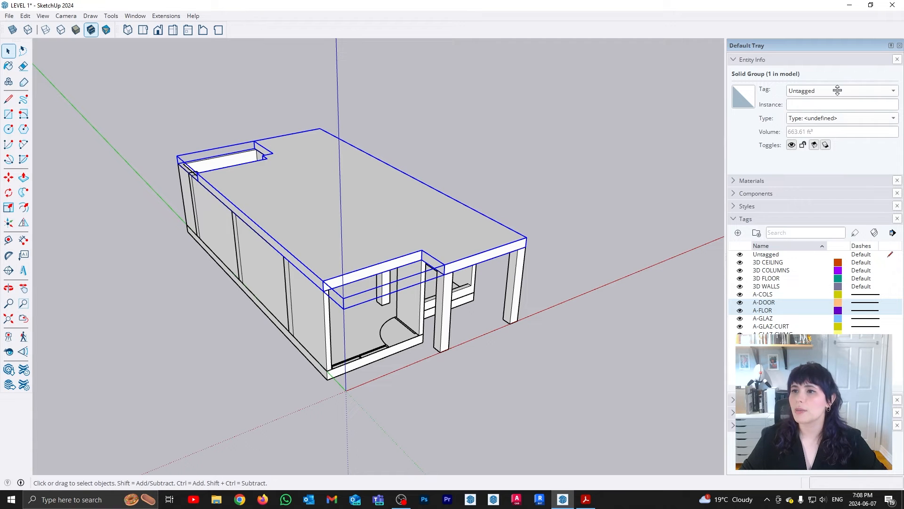
click(894, 91)
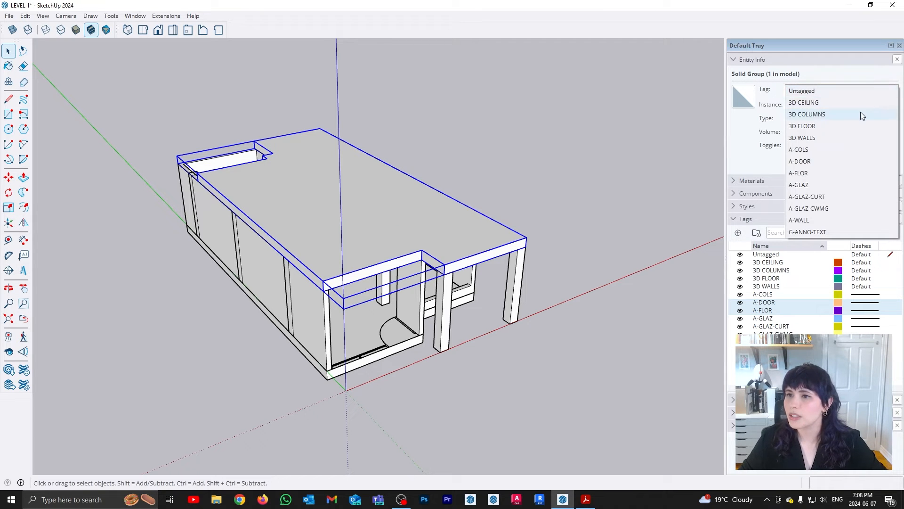
click(829, 103)
click(582, 240)
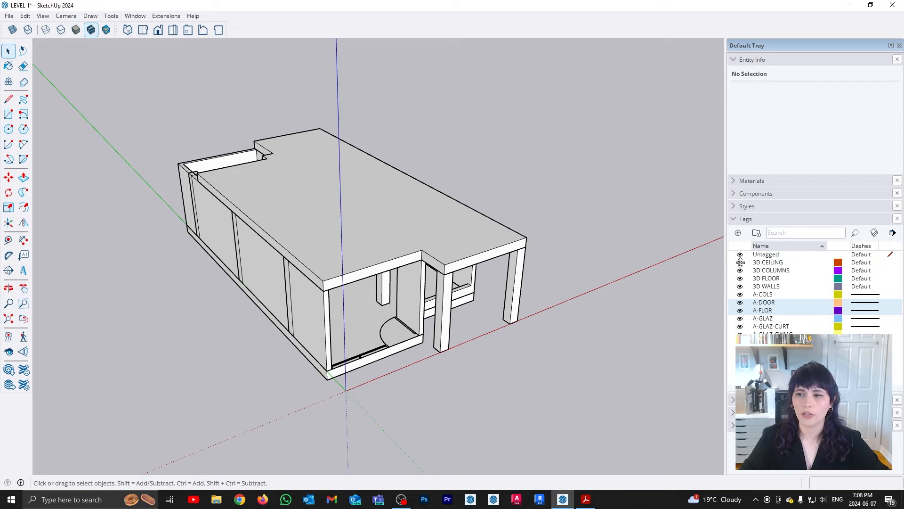
Step: Hide the 3D CEILING tag in the model and collapse the entity information
click(741, 262)
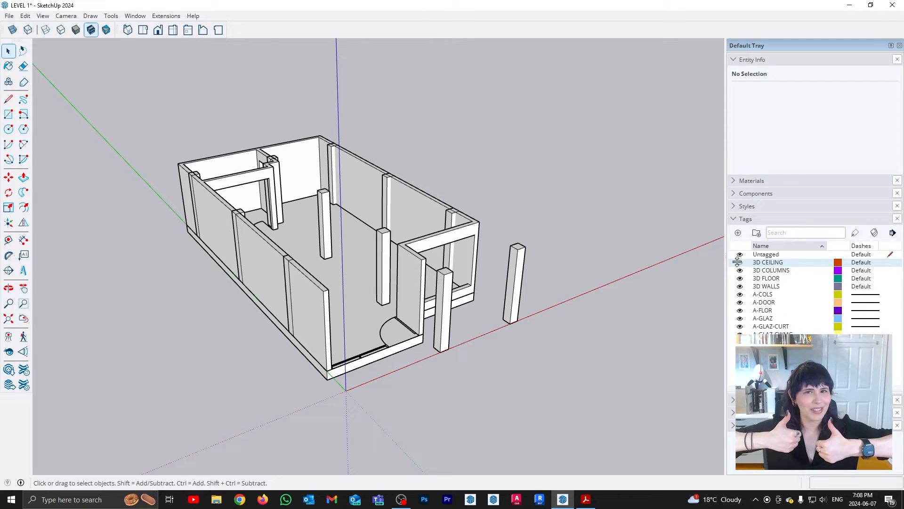
click(738, 262)
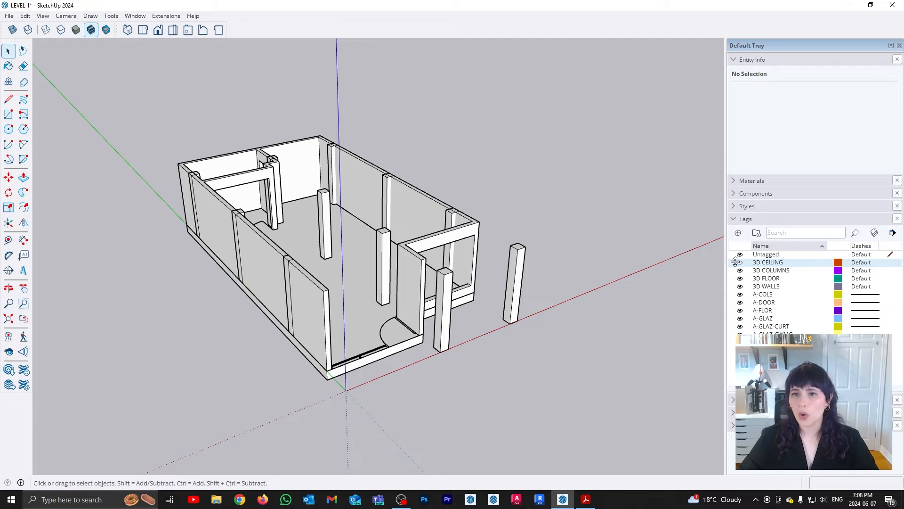
click(781, 60)
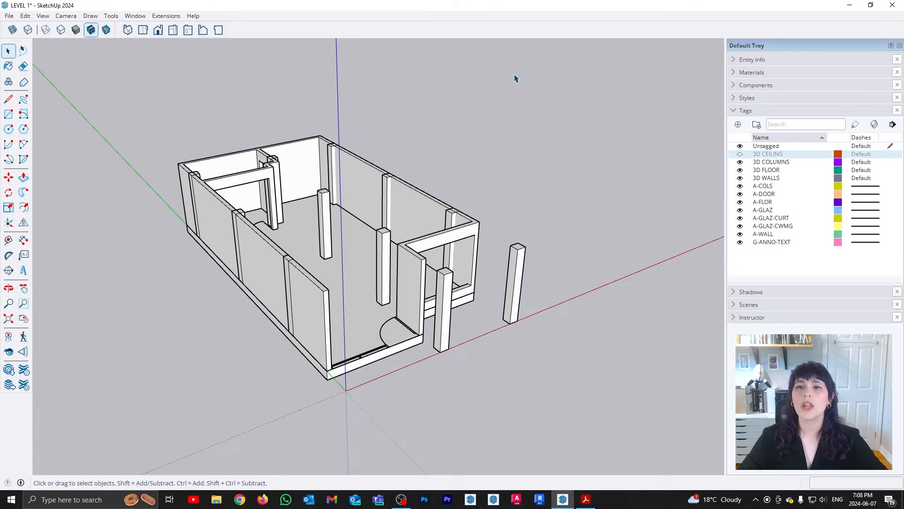
right_click(504, 34)
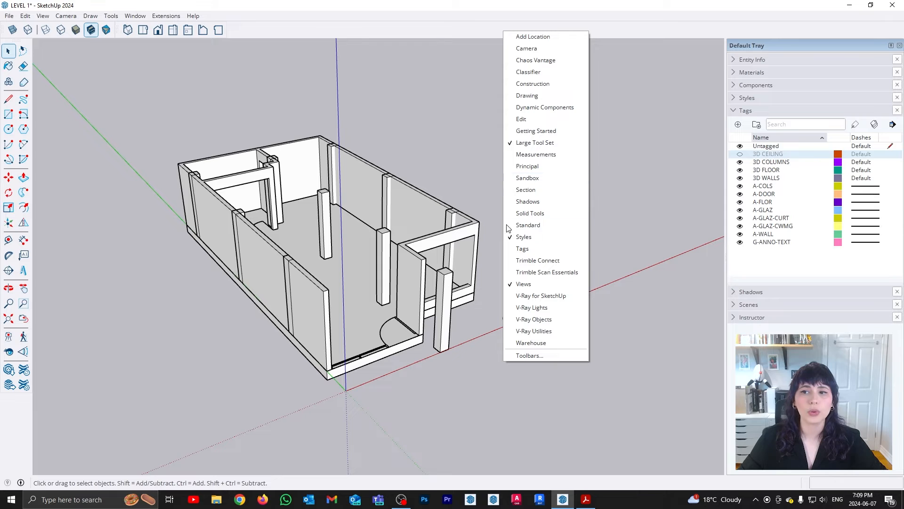
click(93, 66)
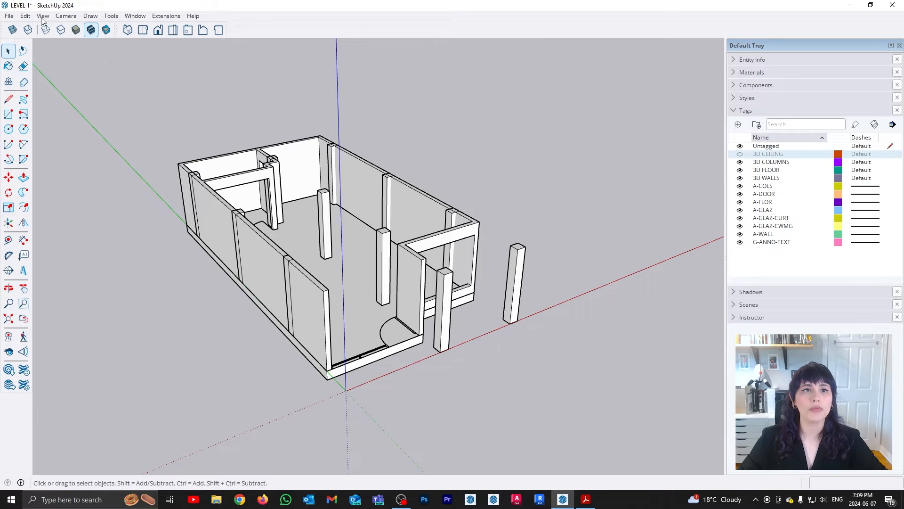
click(43, 15)
click(51, 27)
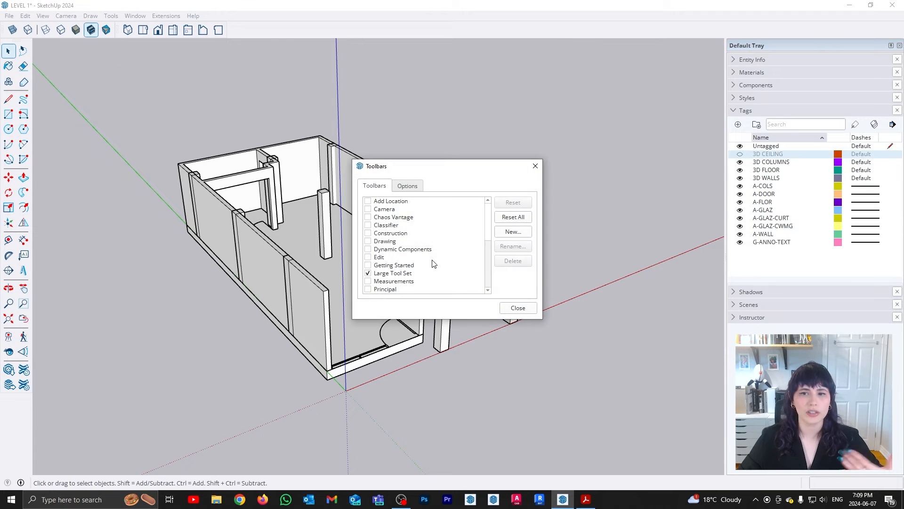
click(534, 168)
Step: Turn on the display of the Tags toolbar
right_click(526, 34)
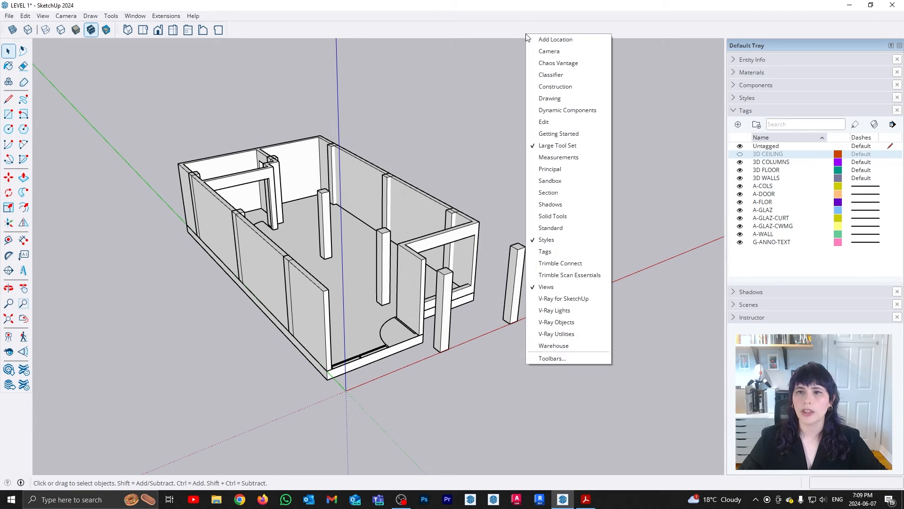
click(569, 255)
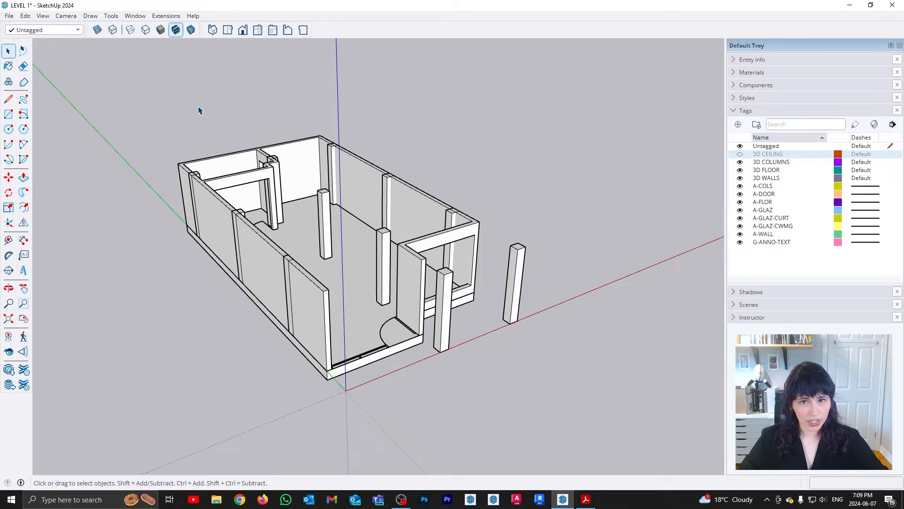
Step: Assign the 3D WALLS tag to the walls group and hide that tag
click(367, 190)
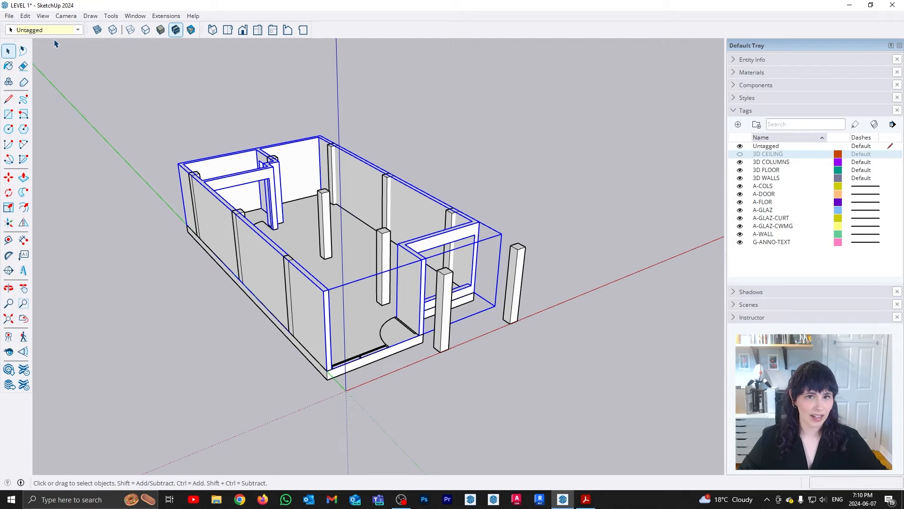
click(78, 31)
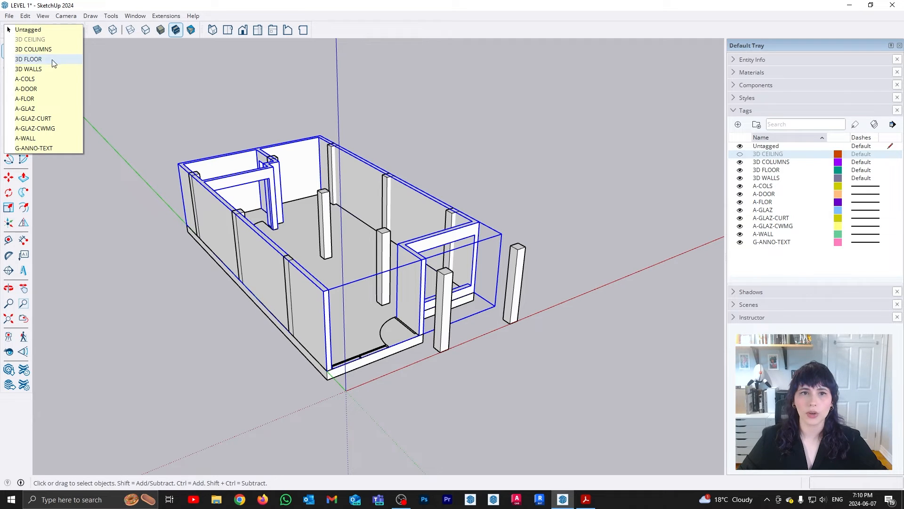
click(39, 71)
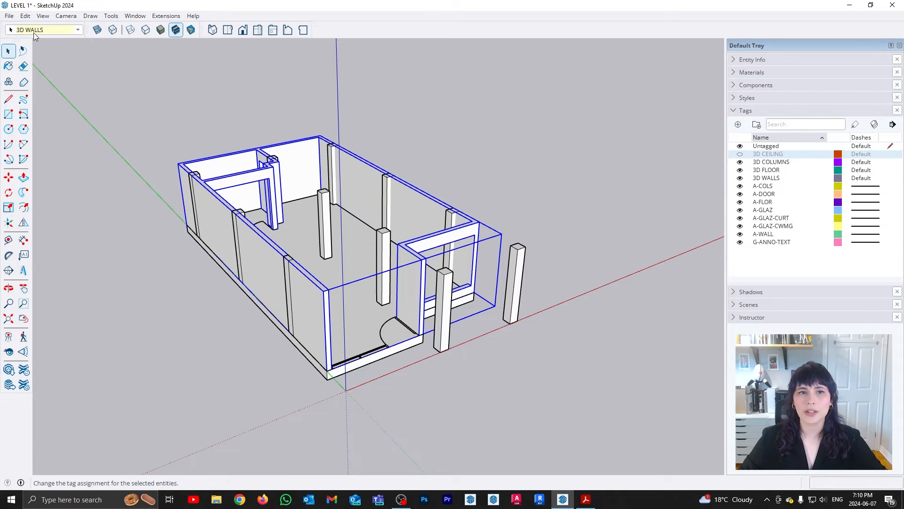
click(464, 123)
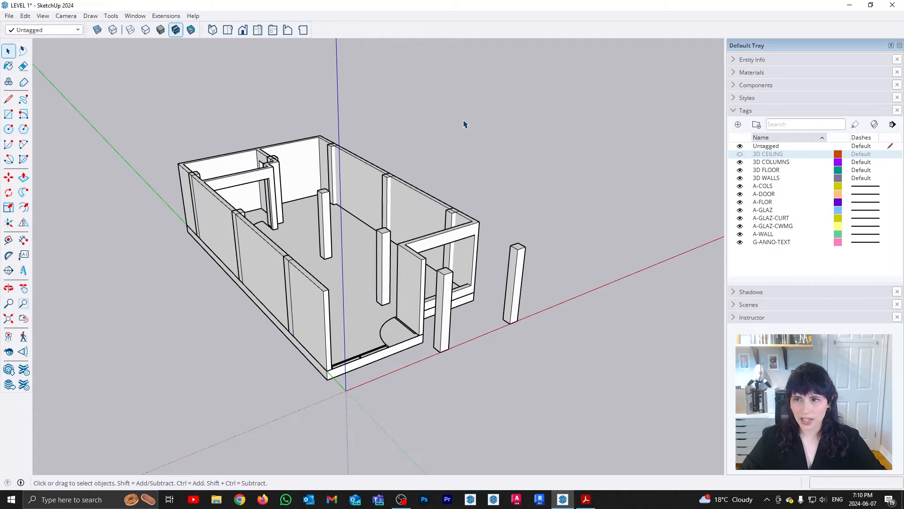
click(740, 178)
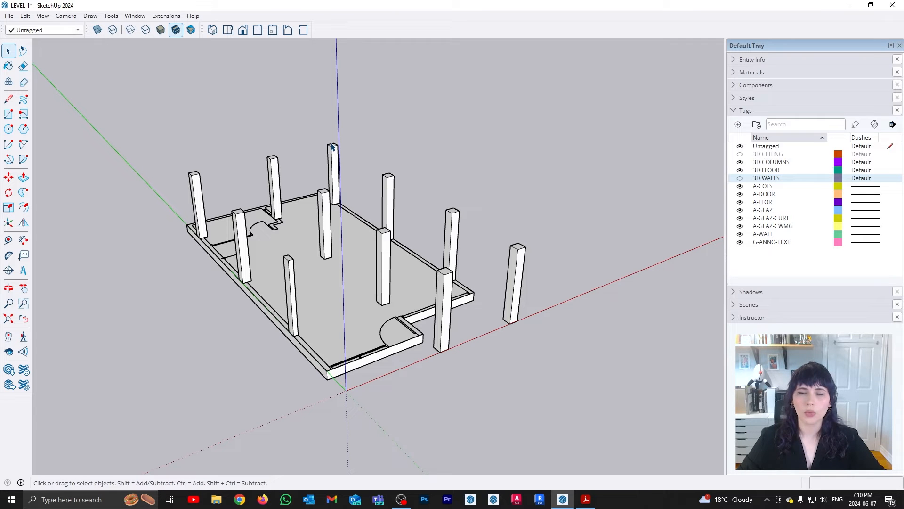
Step: Assign the 3D COLUMNS tag to the group of columns and hide that tag
click(343, 151)
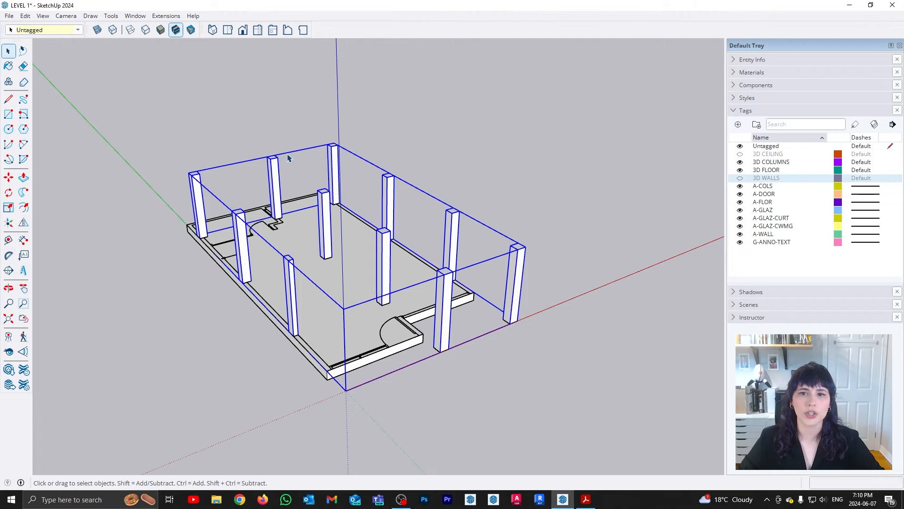
click(68, 31)
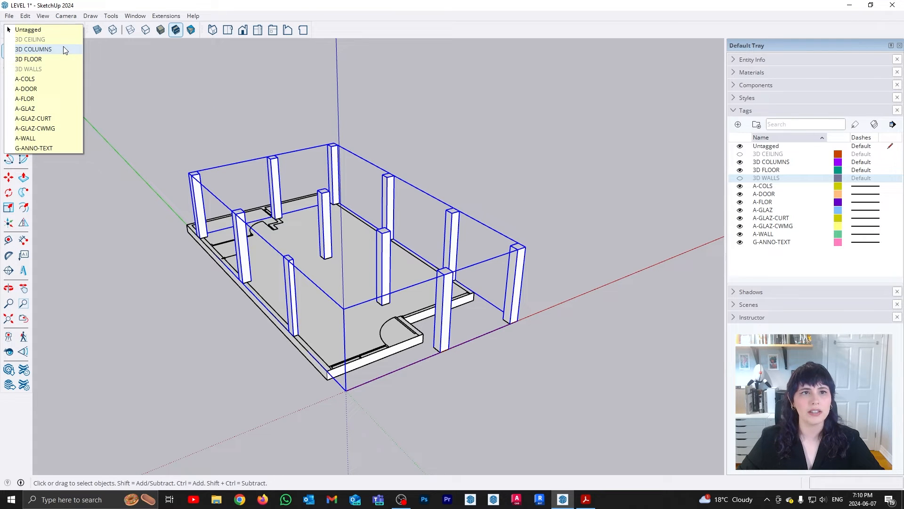
click(65, 50)
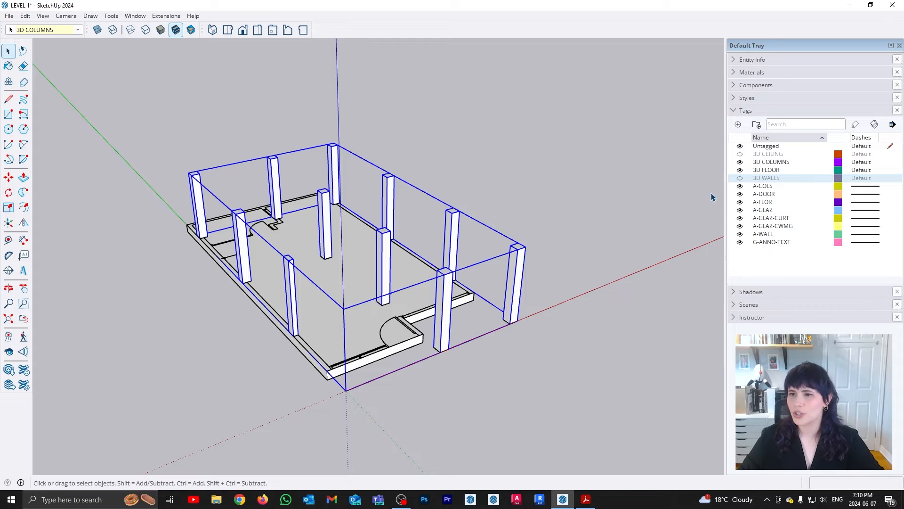
click(739, 161)
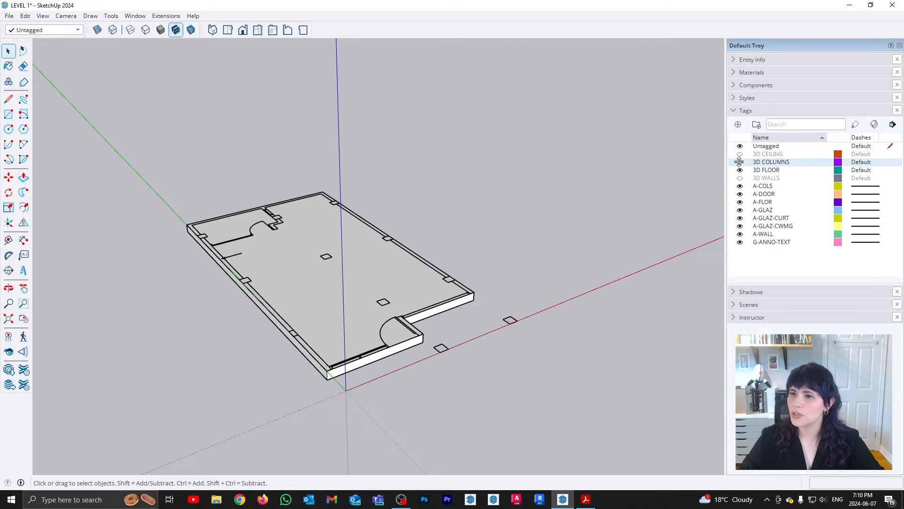
Step: Assign the 3D FLOOR tag to the floor slab and hide that tag
click(48, 32)
click(49, 59)
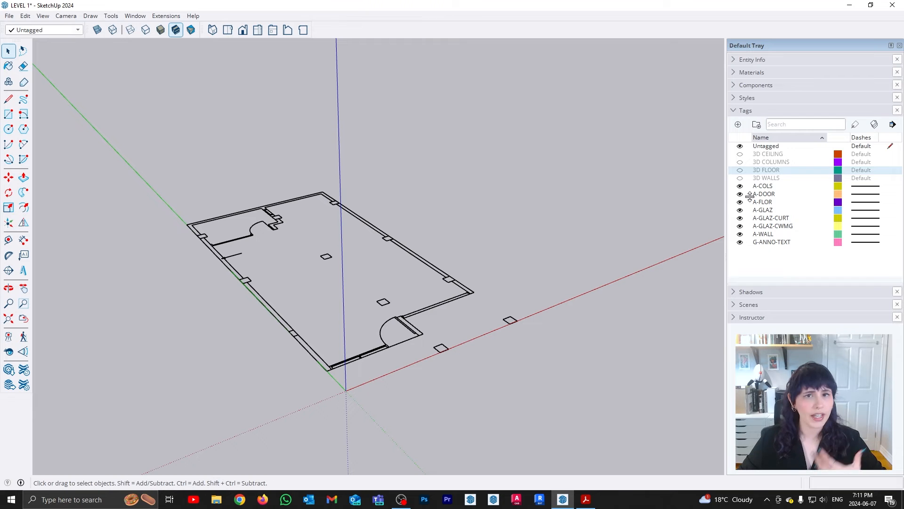
Step: Hide the A-COLS, A-DOOR and A-FLOR tags one by one and make them visible again
click(740, 186)
click(740, 194)
click(740, 201)
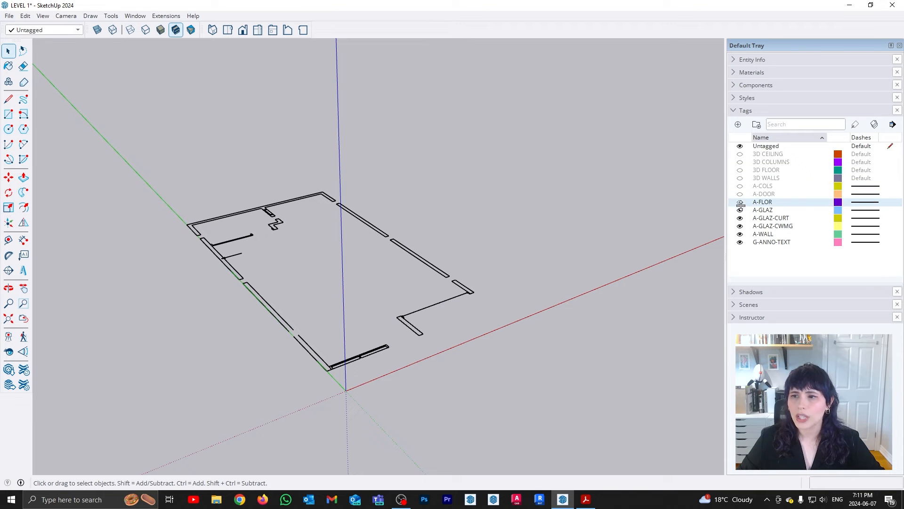
click(740, 194)
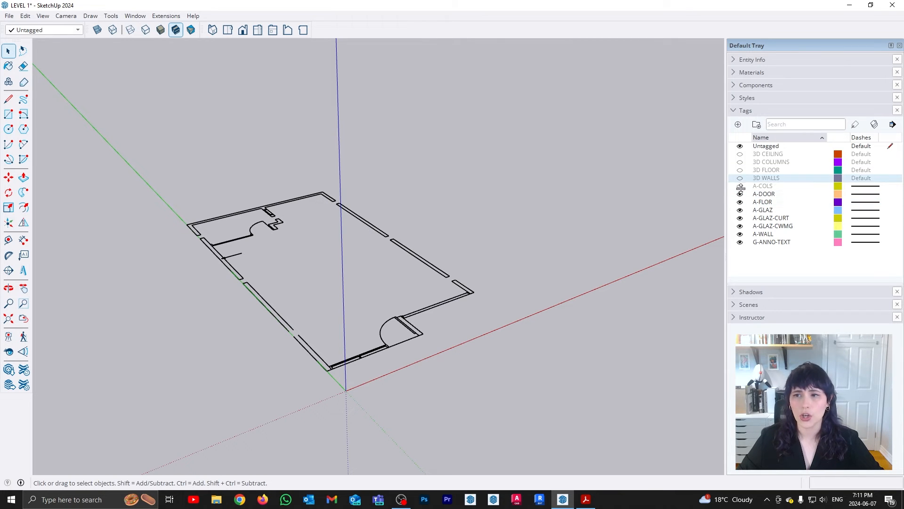
click(740, 186)
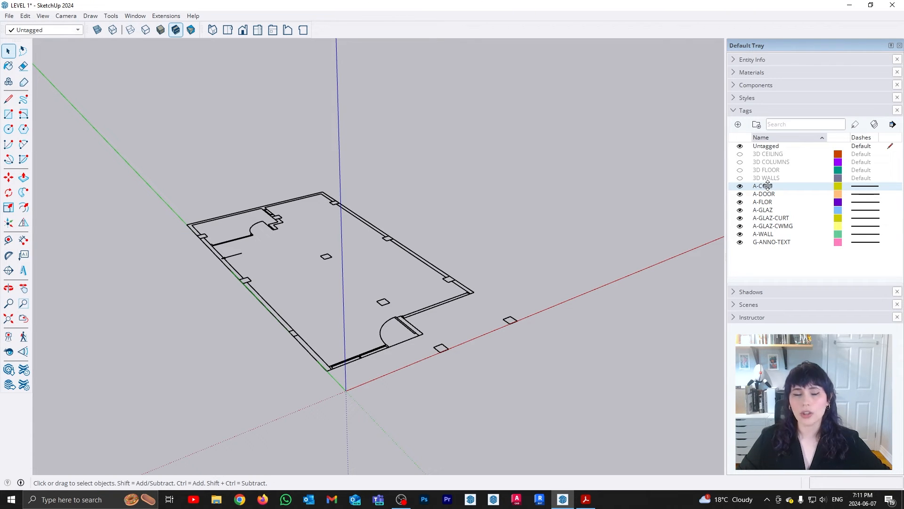
Step: Group the tags A-COLS through G-ANNO-TEXT in a new tag folder named 2D REFERENCE
shift+click(771, 242)
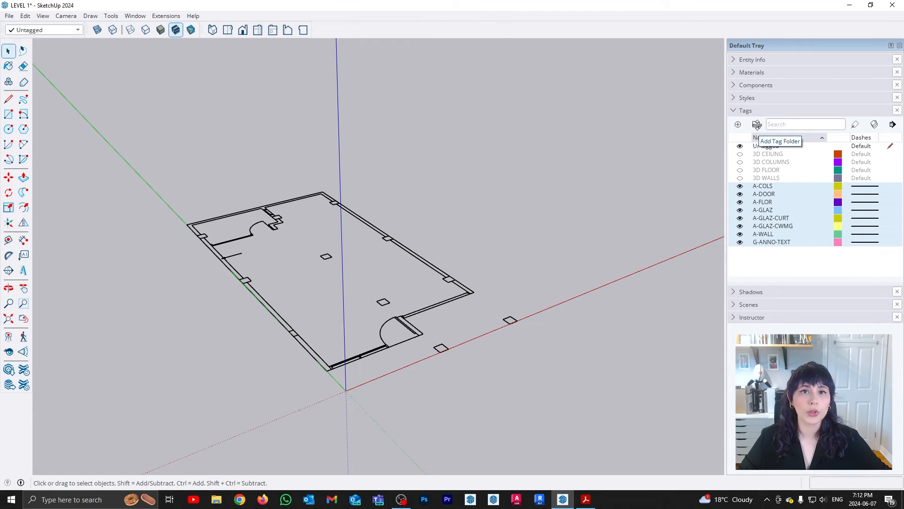
click(756, 124)
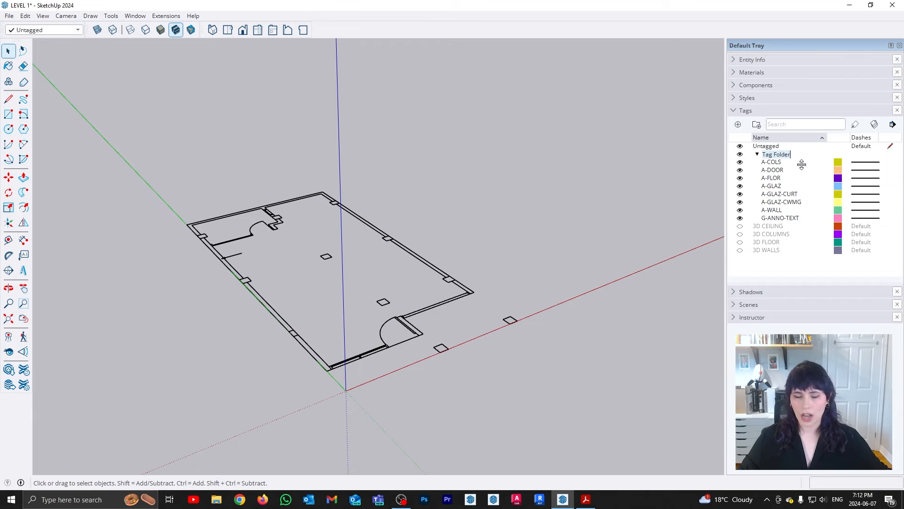
text(2D REFERNCE)
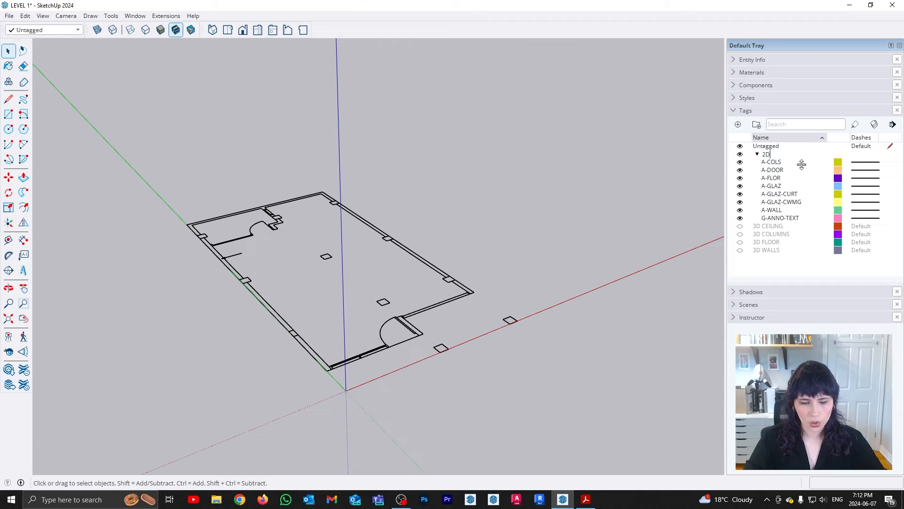
key(Return)
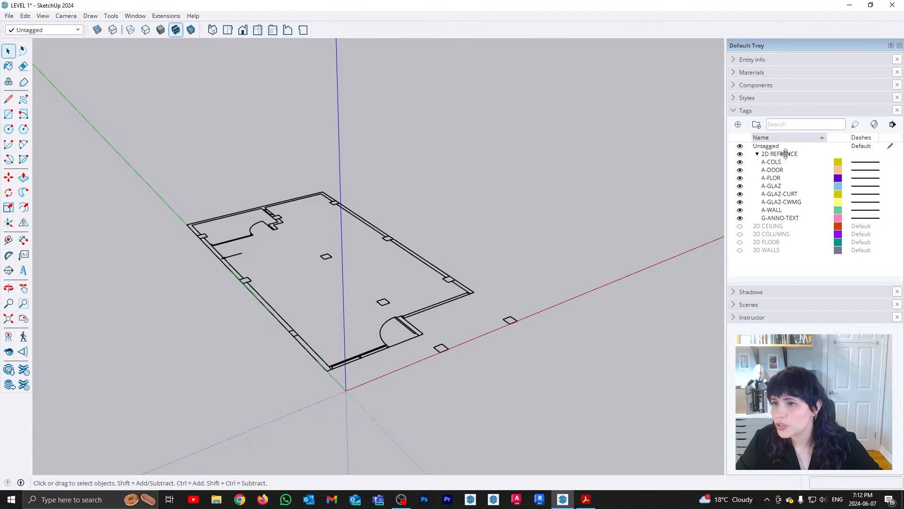
double_click(786, 154)
click(787, 154)
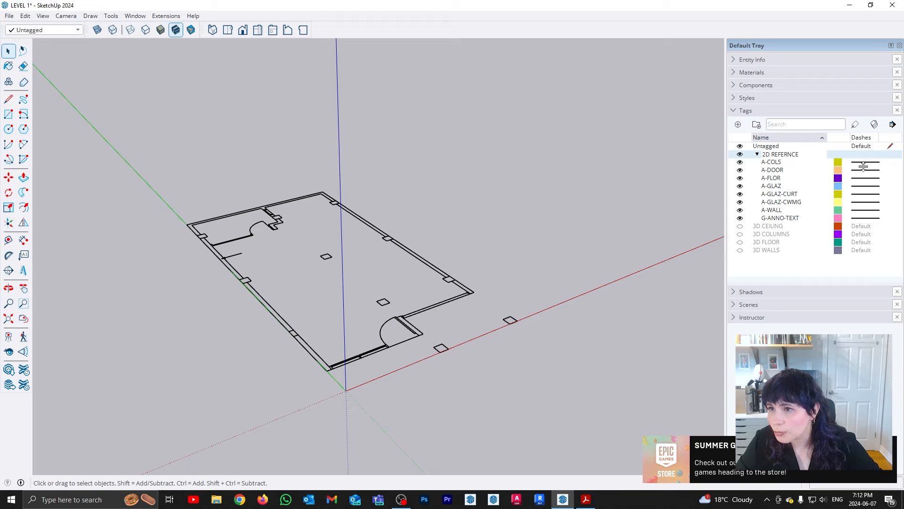
text(E)
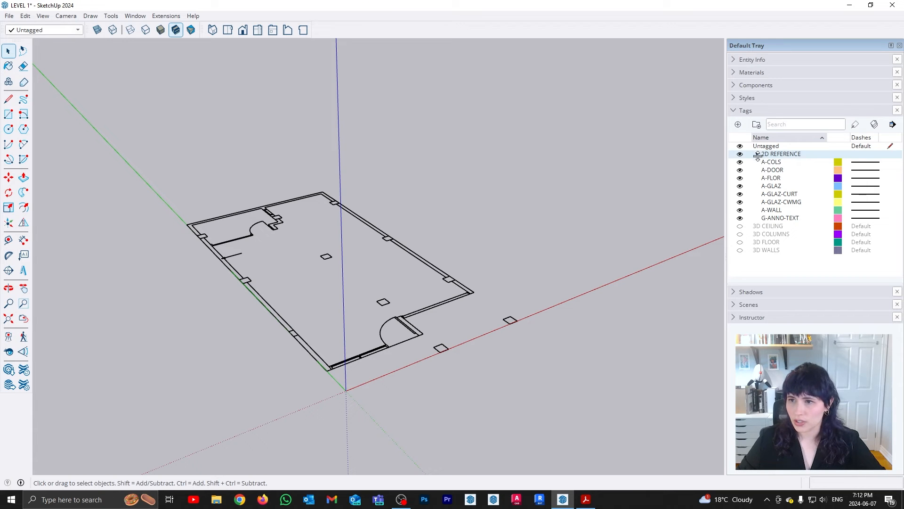
Step: Collapse the 2D REFERENCE tag folder, then hide the whole folder and make it visible again
click(756, 154)
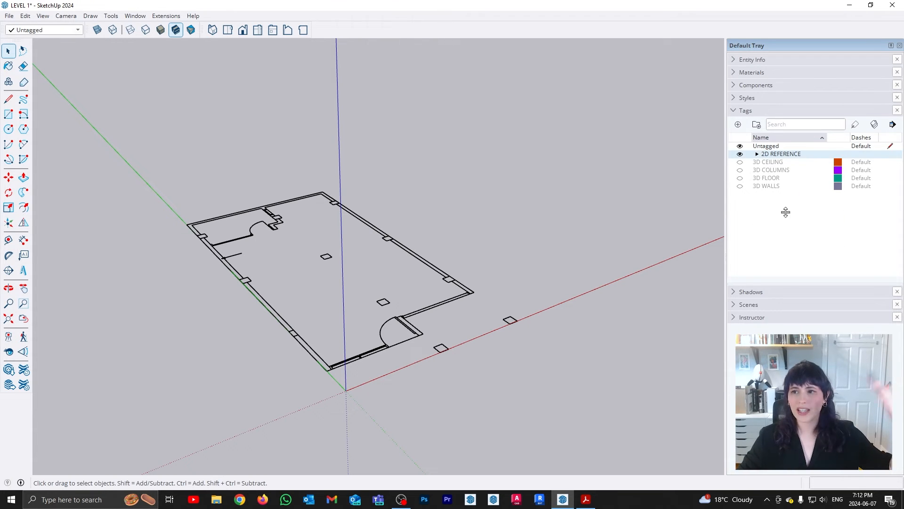
click(740, 154)
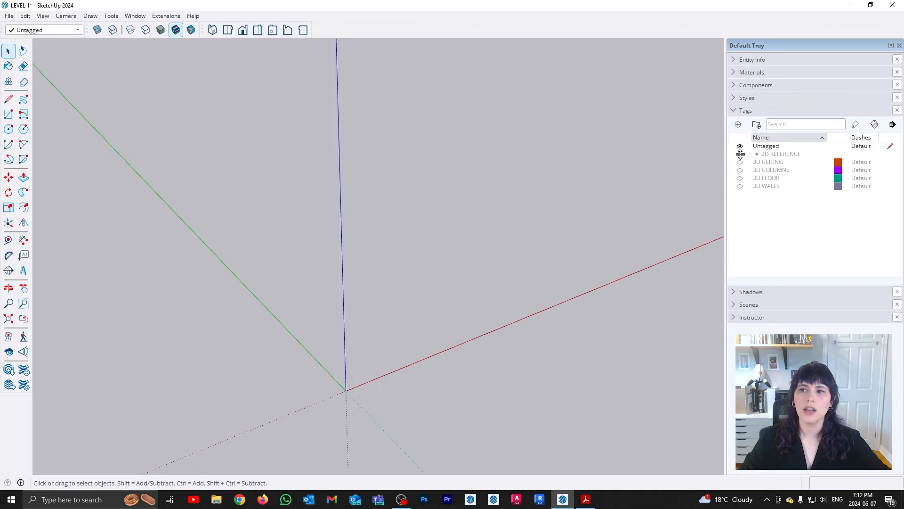
click(740, 154)
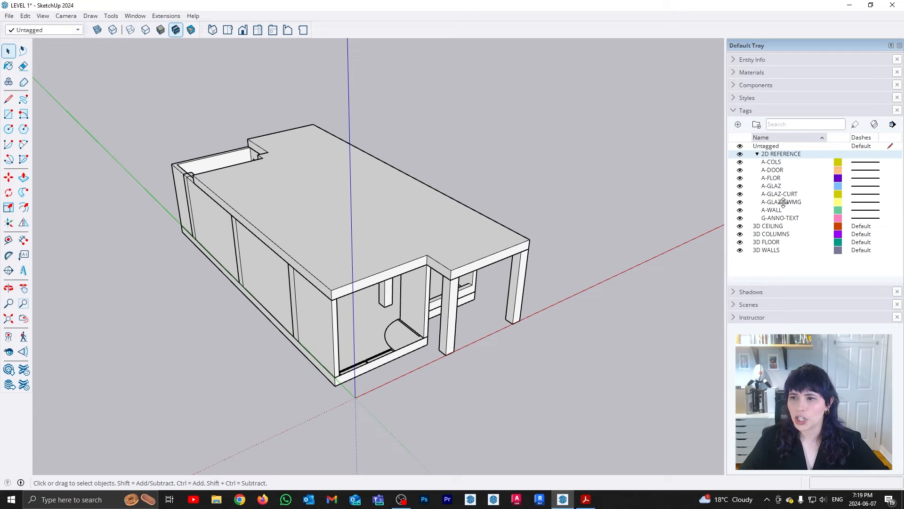
Step: Move the tags A-COLS through G-ANNO-TEXT out of the 2D REFERENCE folder and back into it
click(775, 163)
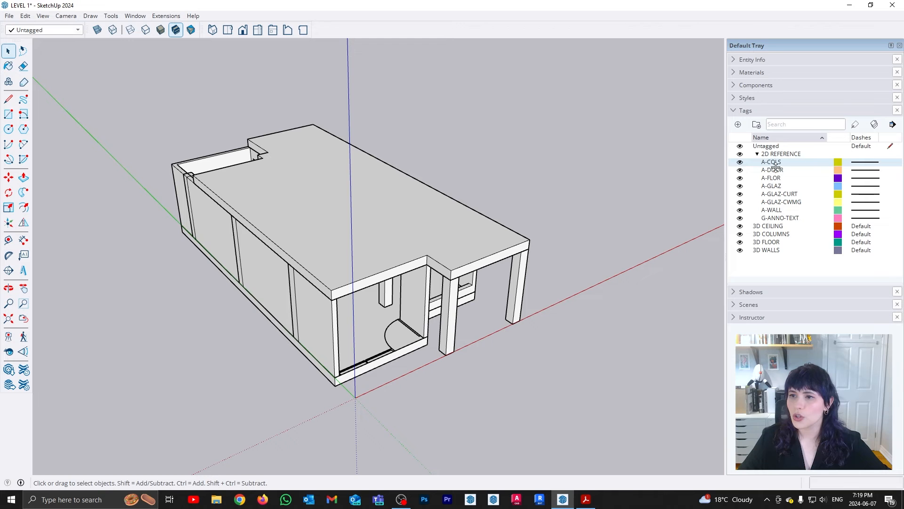
shift+click(780, 218)
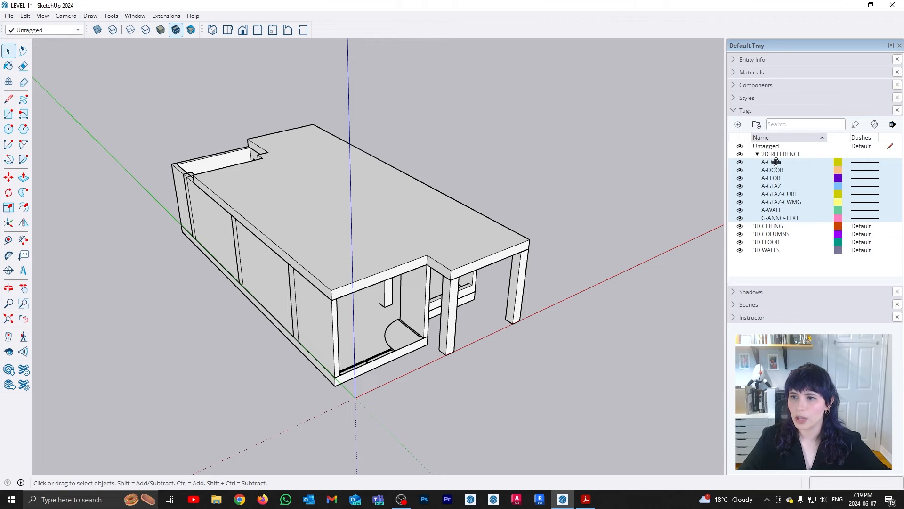
drag(776, 161, 770, 147)
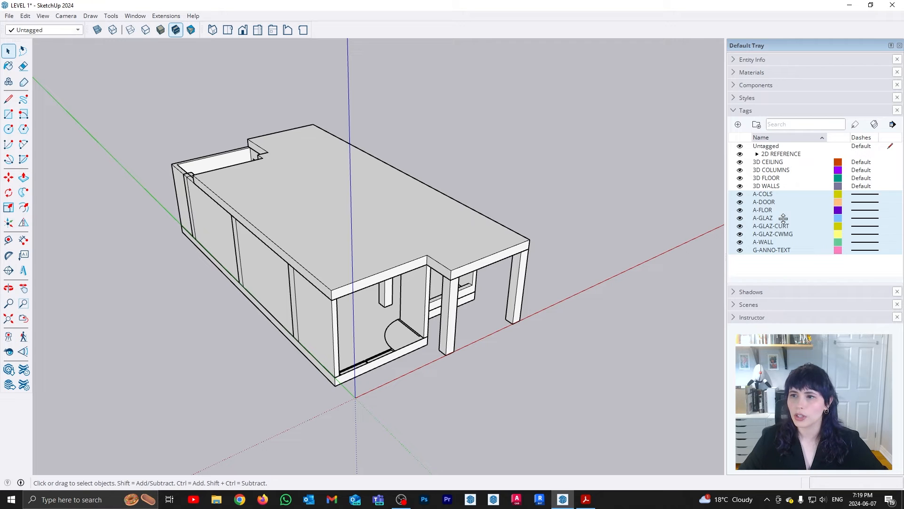
drag(764, 190, 779, 155)
click(757, 155)
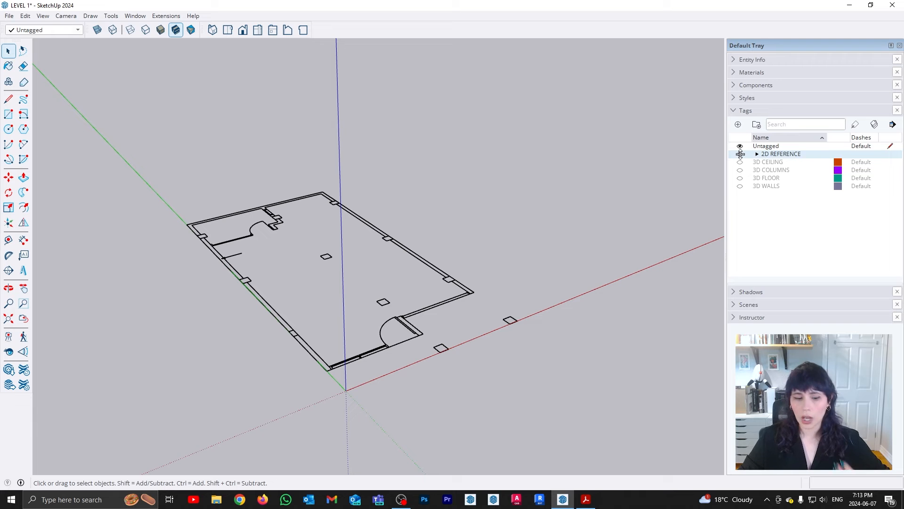
Step: Undo the creation of the 2D REFERENCE tag folder, returning its tags to the main tag list
click(740, 154)
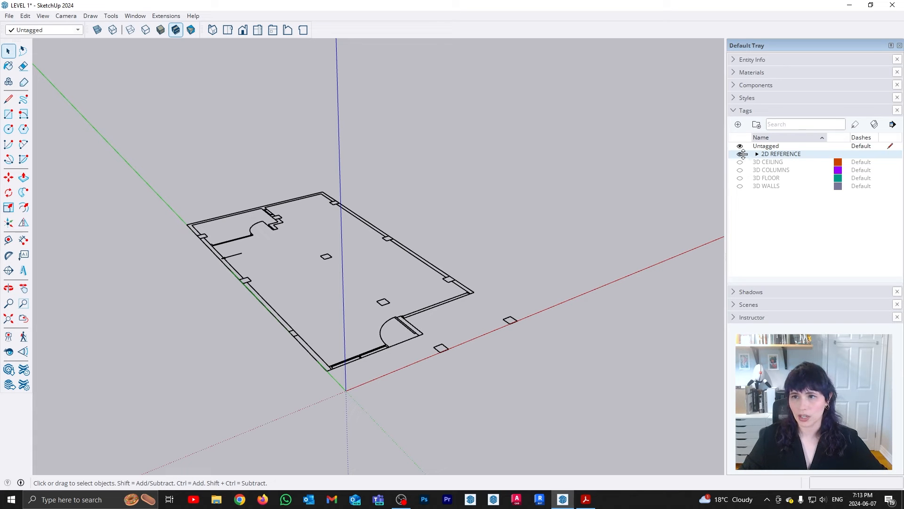
key(ctrl+z)
key(ctrl+z)
key(ctrl+z)
key(ctrl+z)
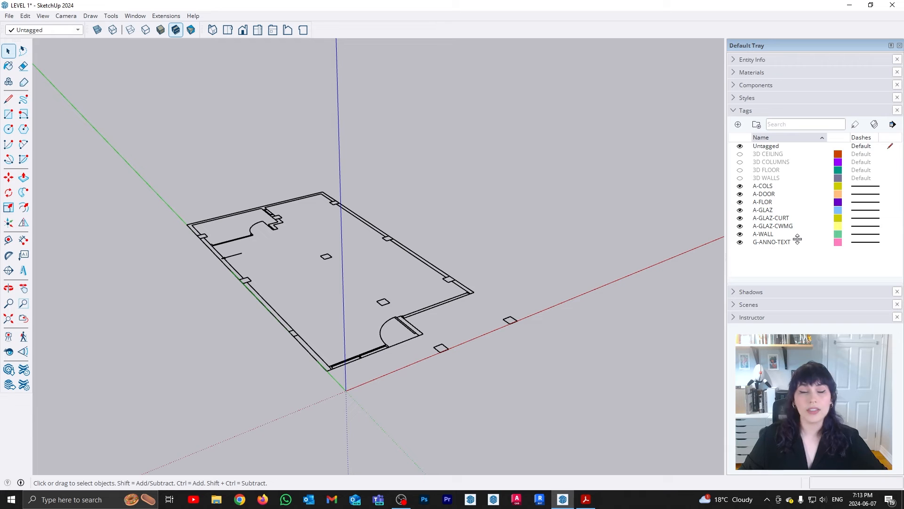
Step: Delete the tags A-COLS through G-ANNO-TEXT and reassign their entities to Untagged
click(759, 186)
shift+click(777, 243)
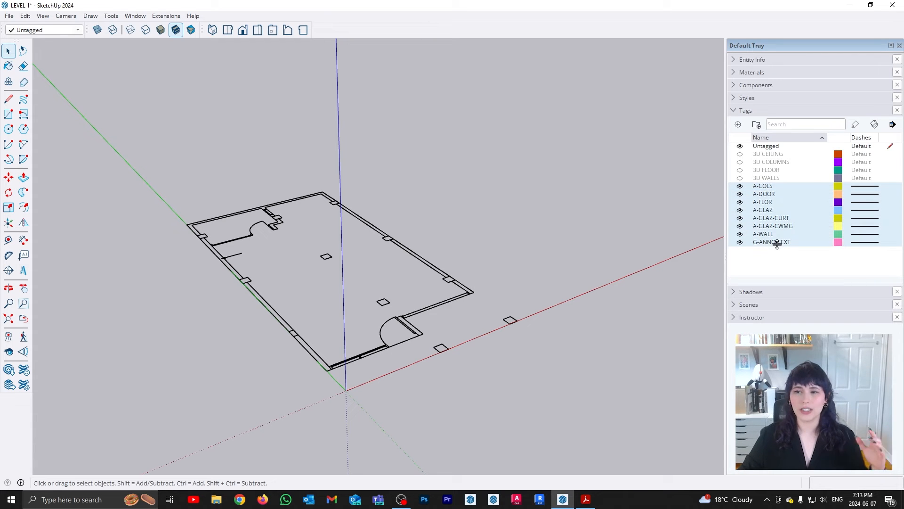
right_click(760, 226)
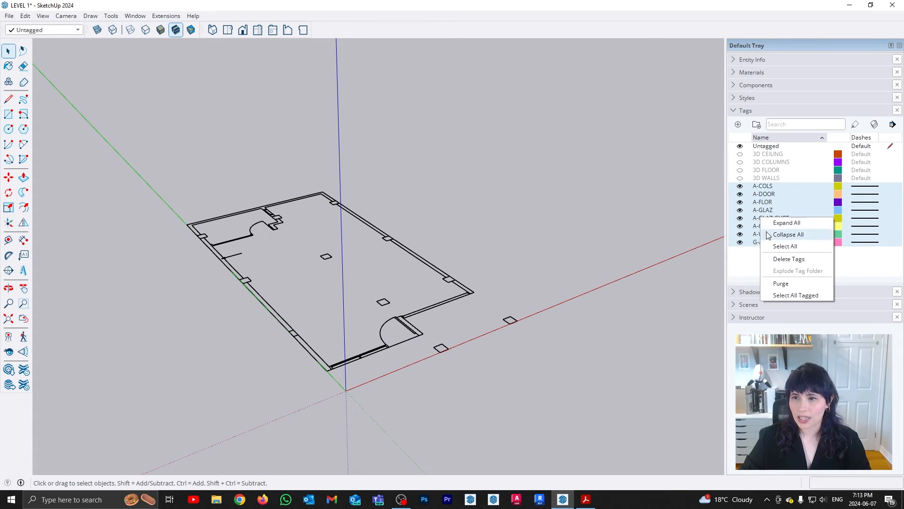
click(795, 259)
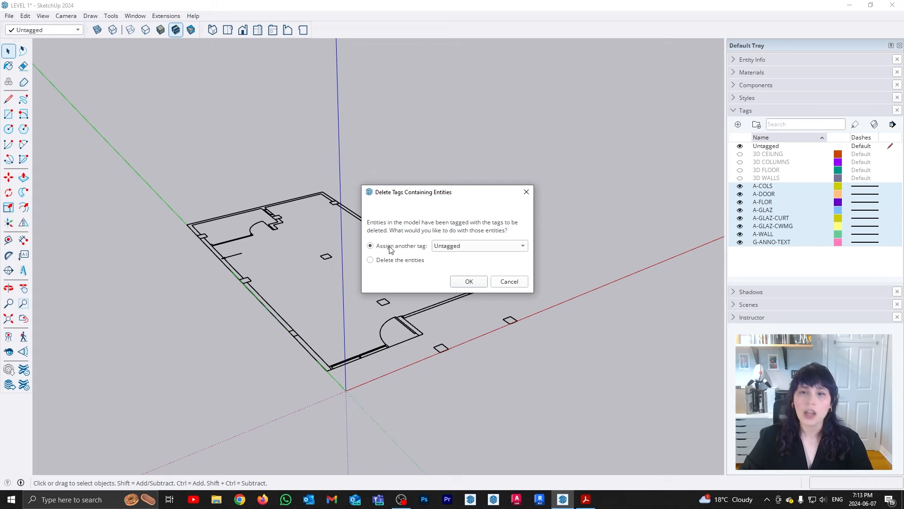
click(523, 246)
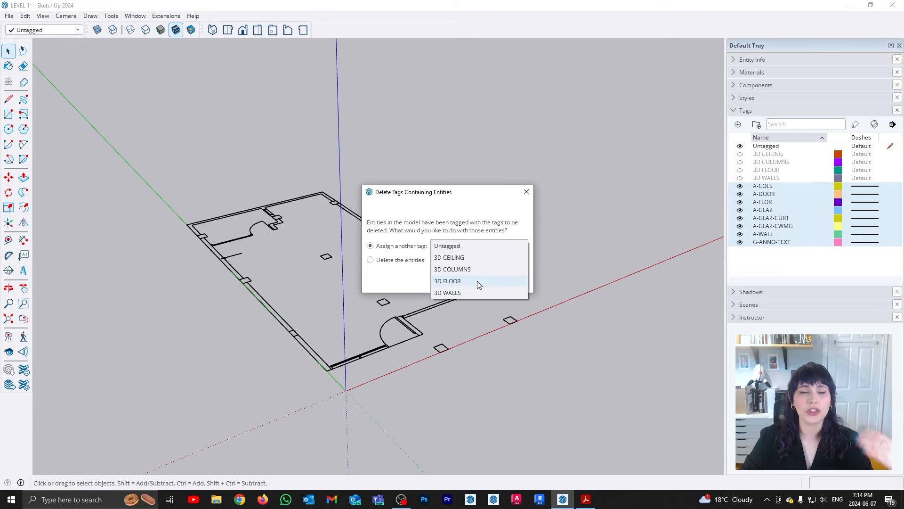
click(473, 244)
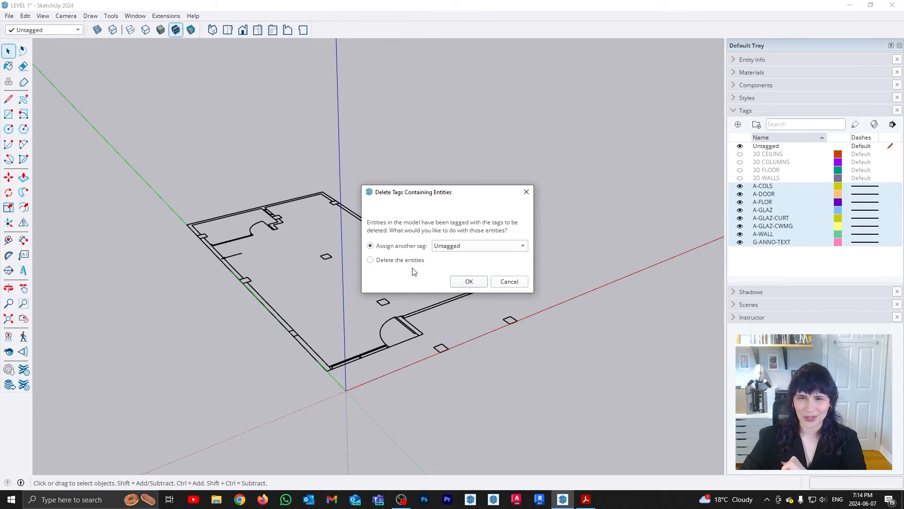
click(469, 282)
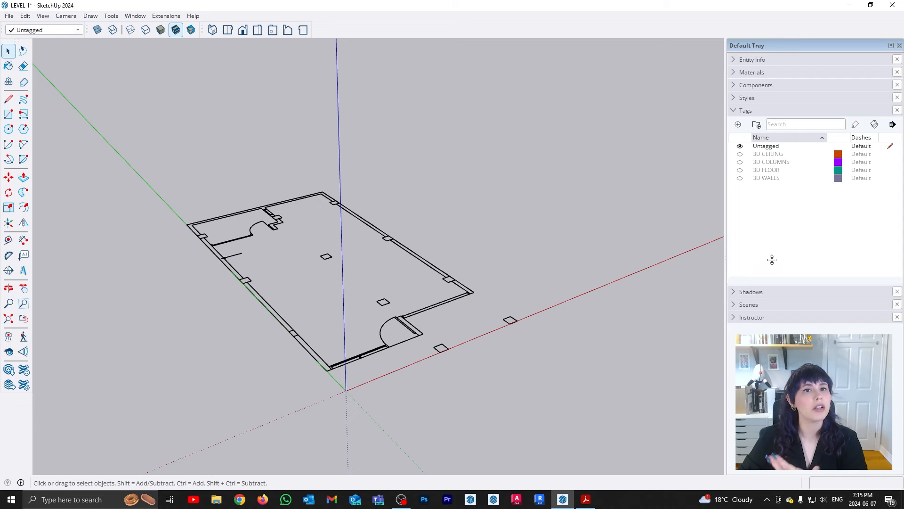
Step: Create a tag named 2D REFERENCE and assign it to the 2D floor plan drawing
click(737, 124)
text(2D REFERENCE)
key(Return)
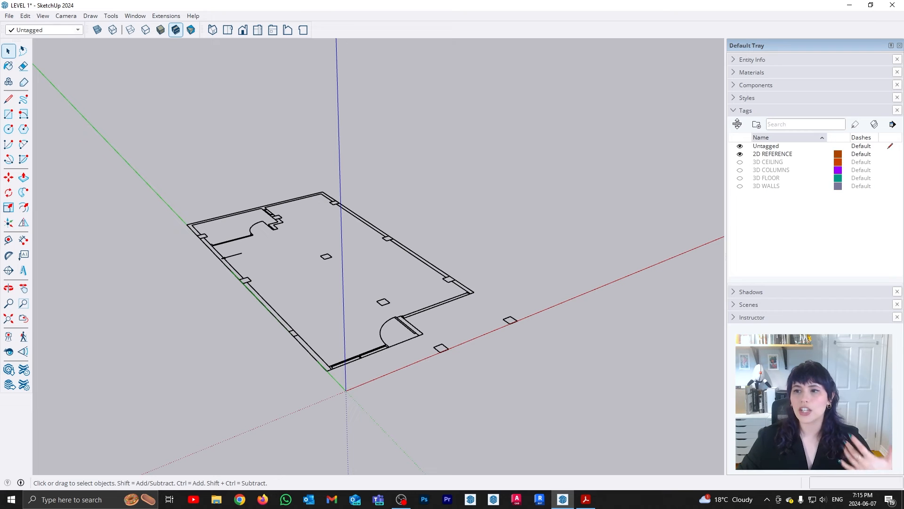
click(414, 260)
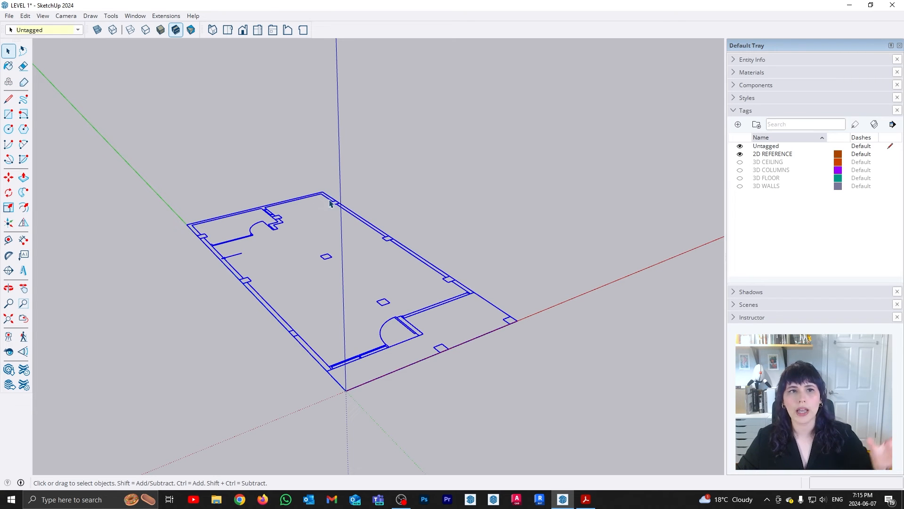
click(76, 29)
click(67, 41)
click(532, 189)
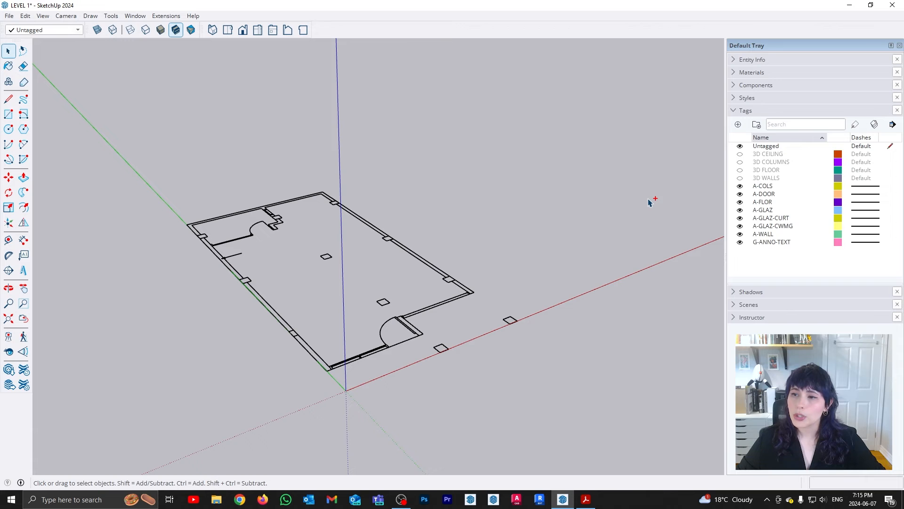
Step: Place the restored tags A-COLS through G-ANNO-TEXT in a new tag folder named 2D REFERENCE
click(766, 186)
shift+click(777, 242)
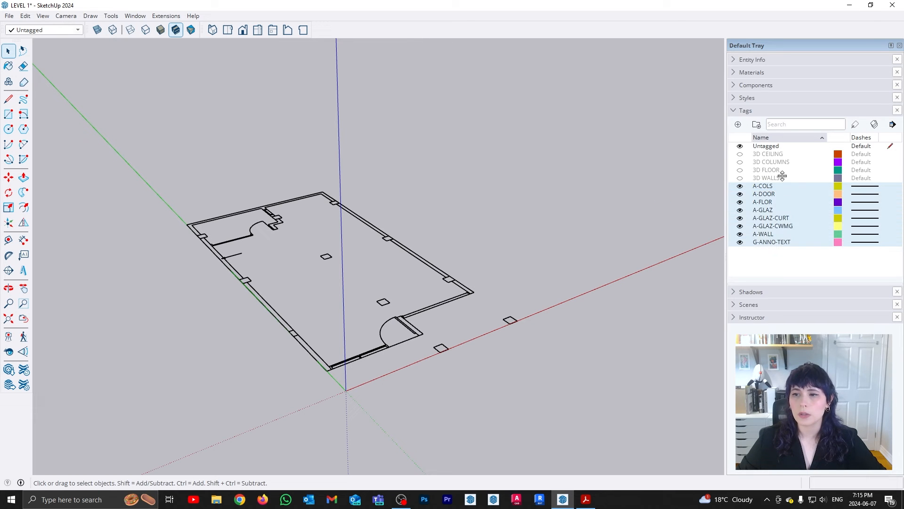
click(756, 124)
text(2D REFERENCE)
key(Return)
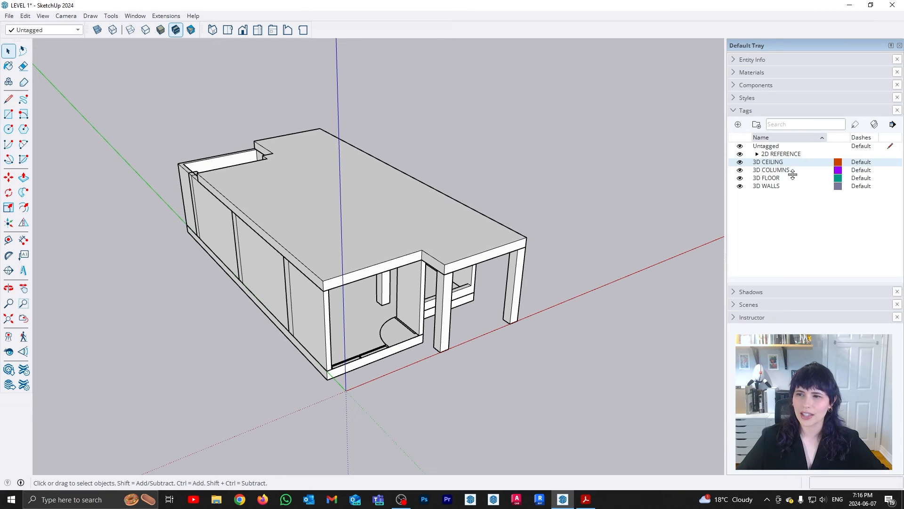
Step: Apply the 3D WALLS tag to the ceiling slab with the Tag tool, then undo that assignment
click(772, 186)
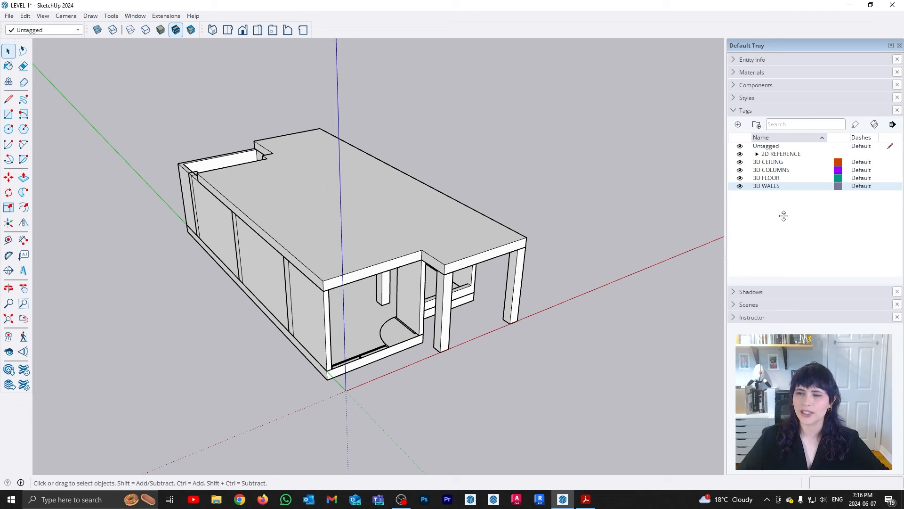
click(856, 124)
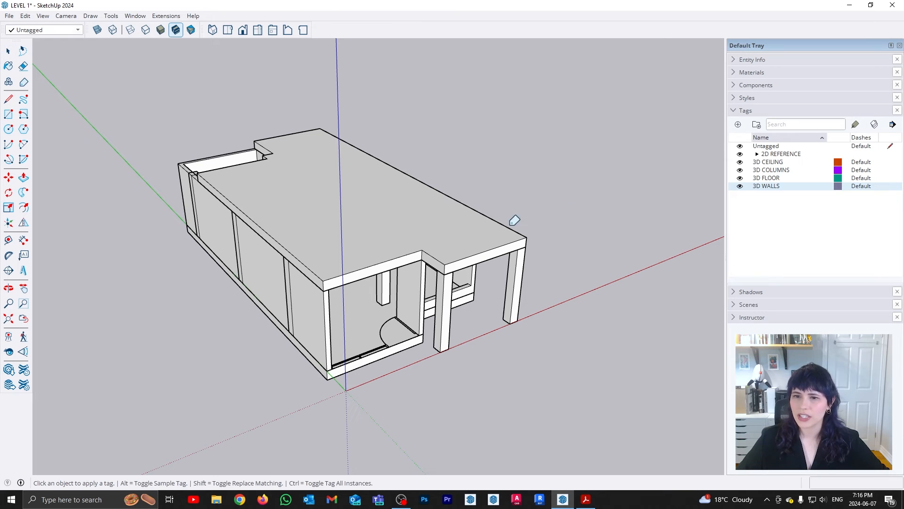
click(386, 224)
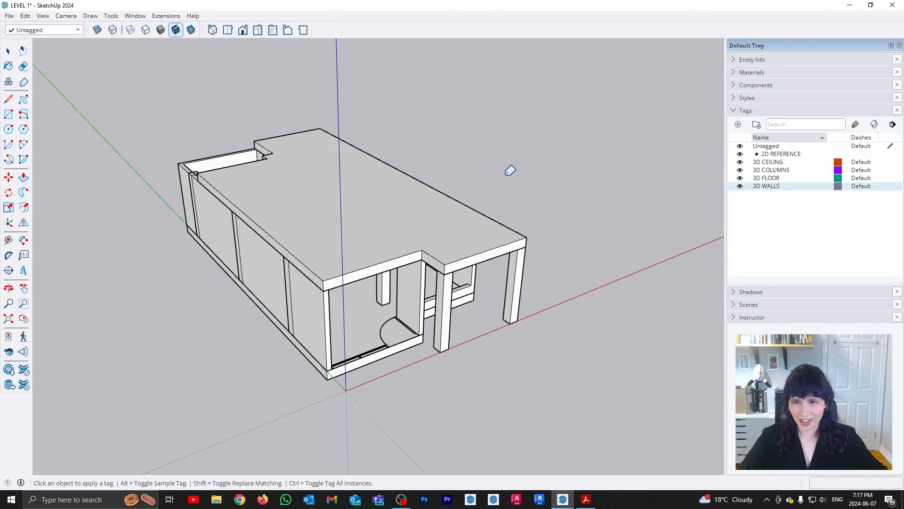
key(space)
click(400, 231)
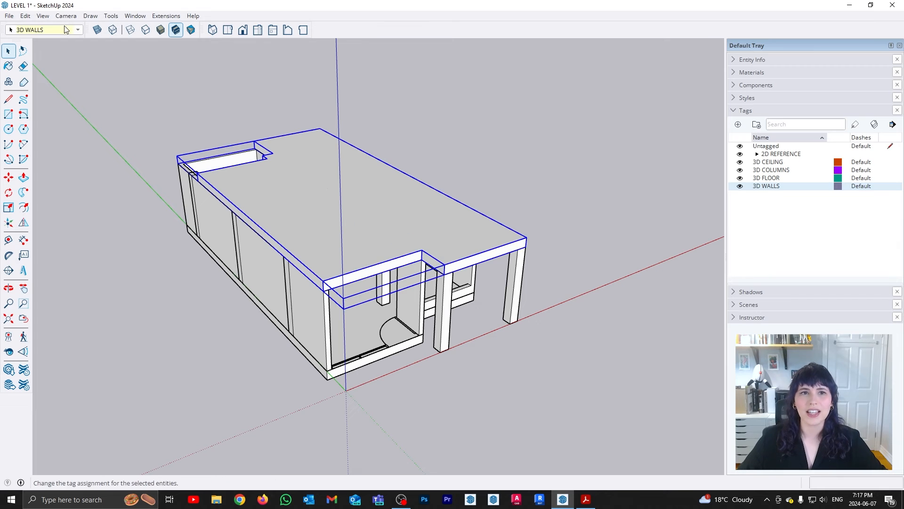
key(ctrl+z)
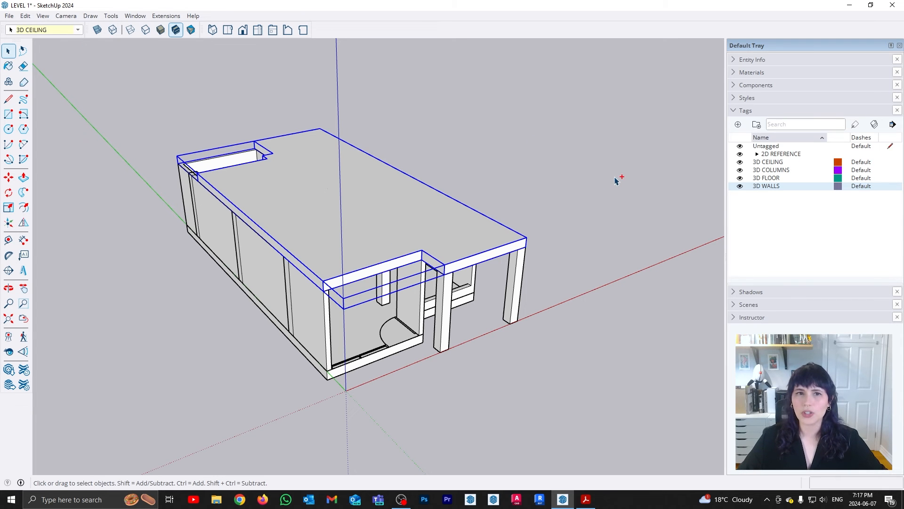
click(591, 179)
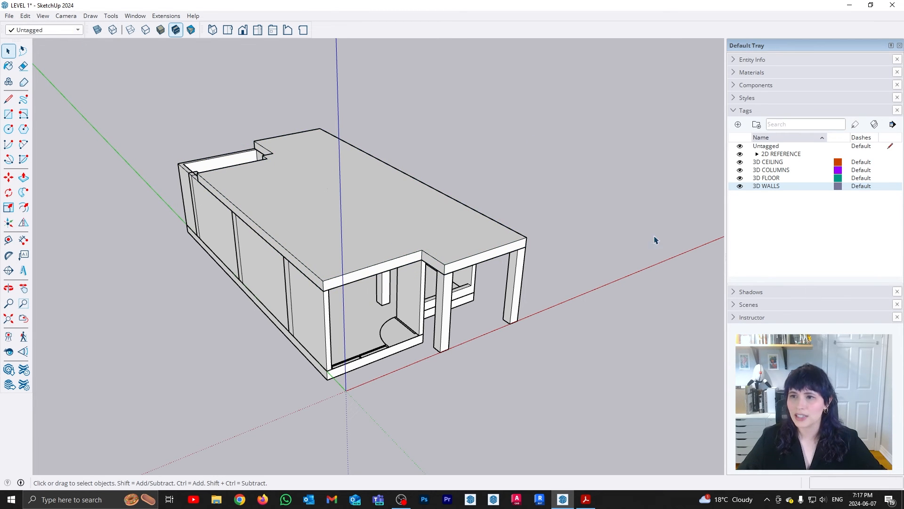
Step: Display the model coloured by tag, inspect it from another angle, and open the additional tag options
click(875, 123)
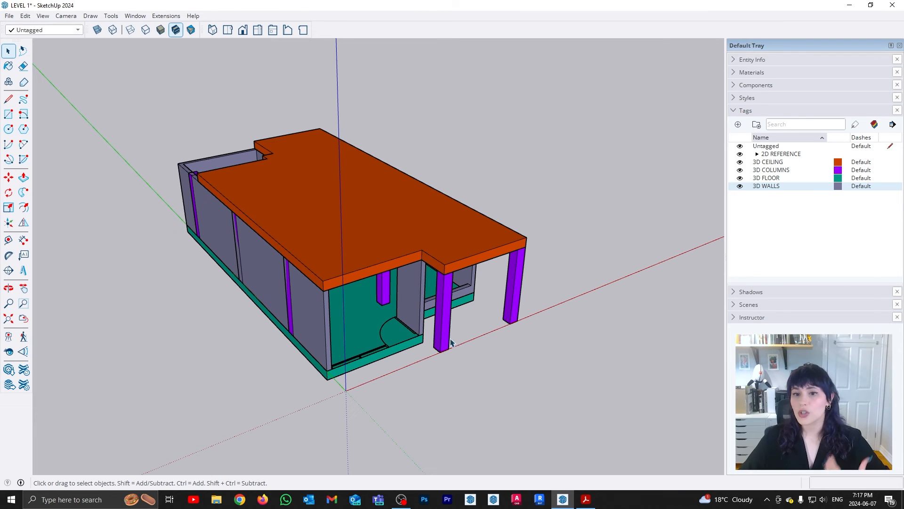
middle_drag(579, 327, 242, 257)
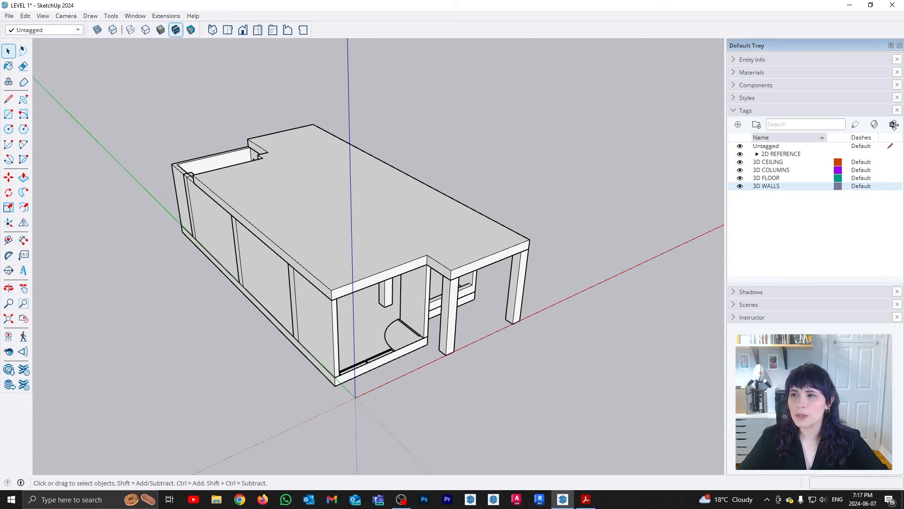
click(894, 125)
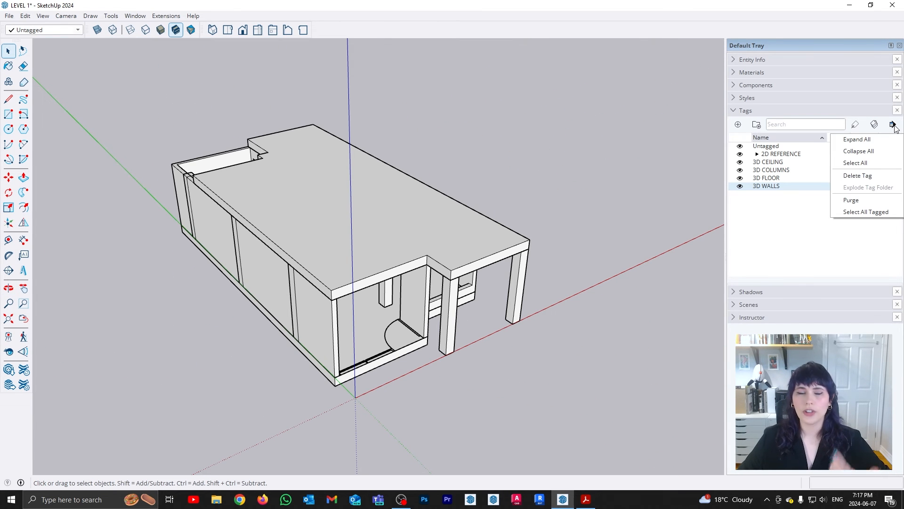
Step: Purge unused tags, add five empty placeholder tags, and purge the unused tags again
click(866, 200)
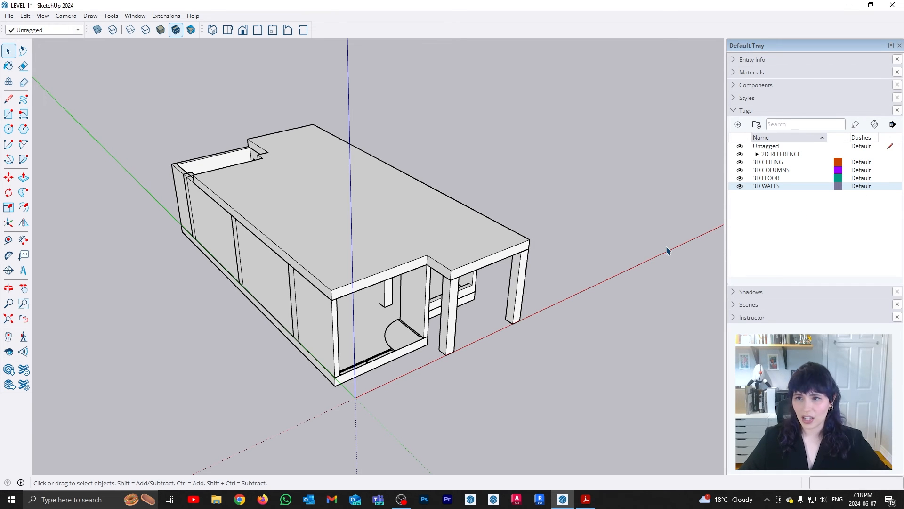
click(737, 124)
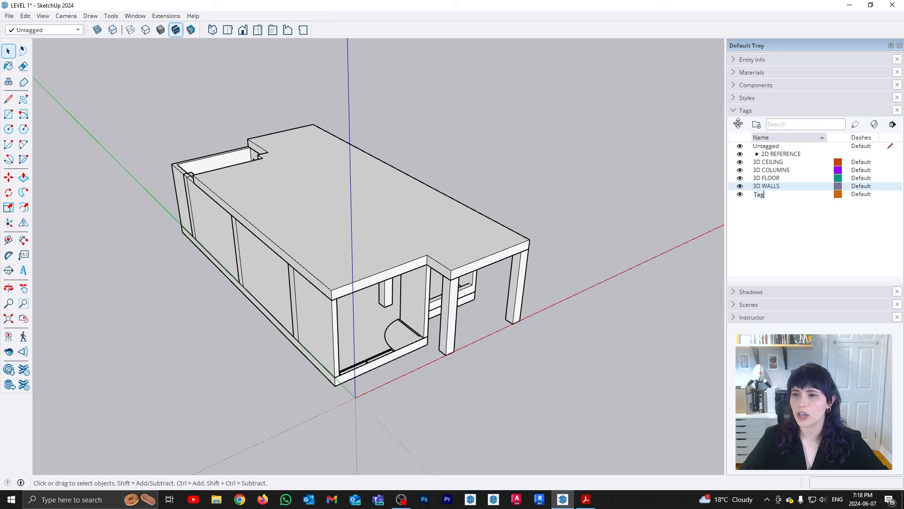
click(738, 124)
click(738, 124)
click(738, 124)
click(738, 124)
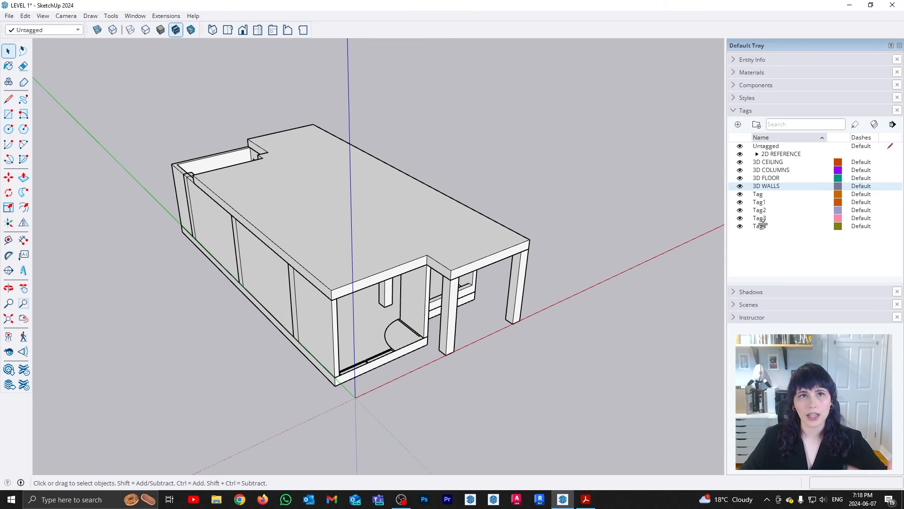
click(893, 124)
click(869, 208)
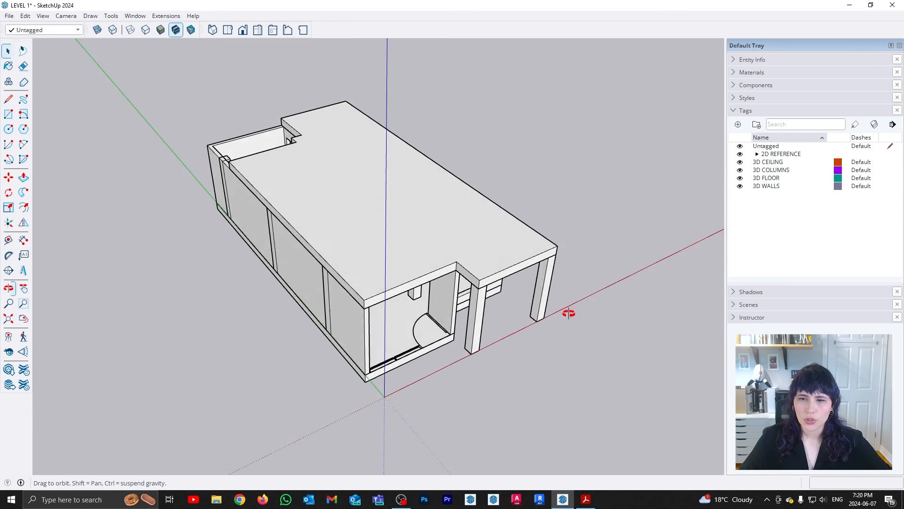
Step: Hide the 3D CEILING tag and inspect the building's interior from several angles
drag(570, 311, 295, 284)
key(space)
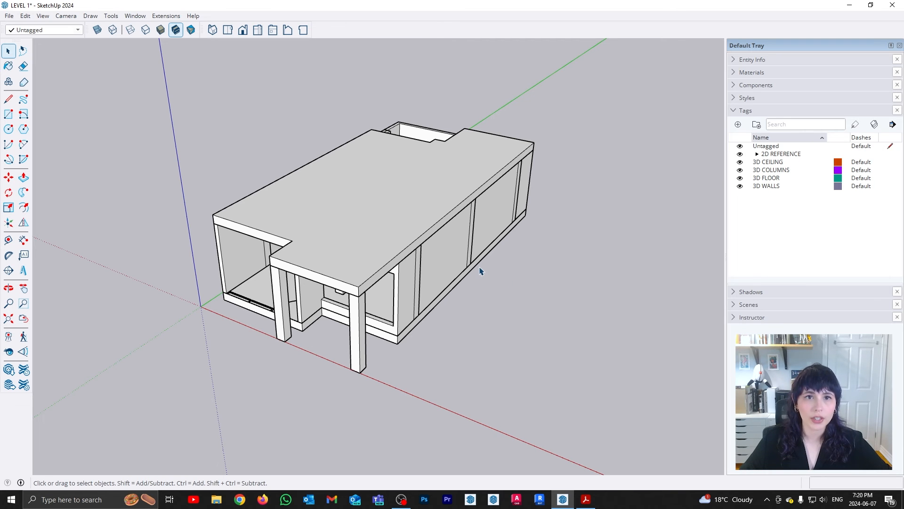
middle_drag(500, 253, 464, 282)
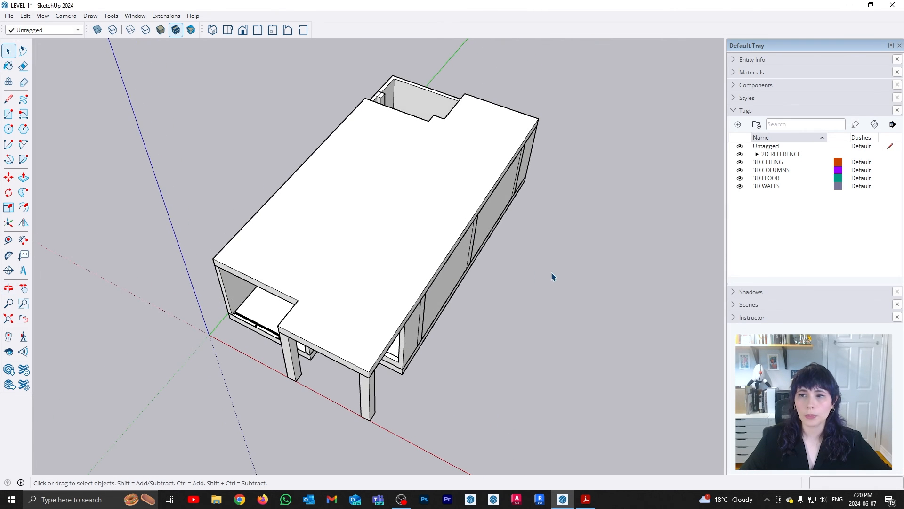
click(740, 162)
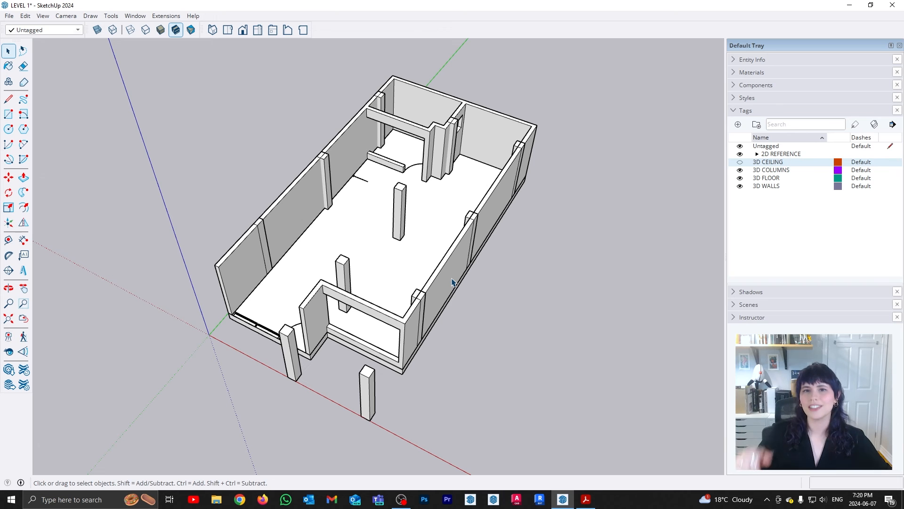
middle_drag(295, 249, 490, 212)
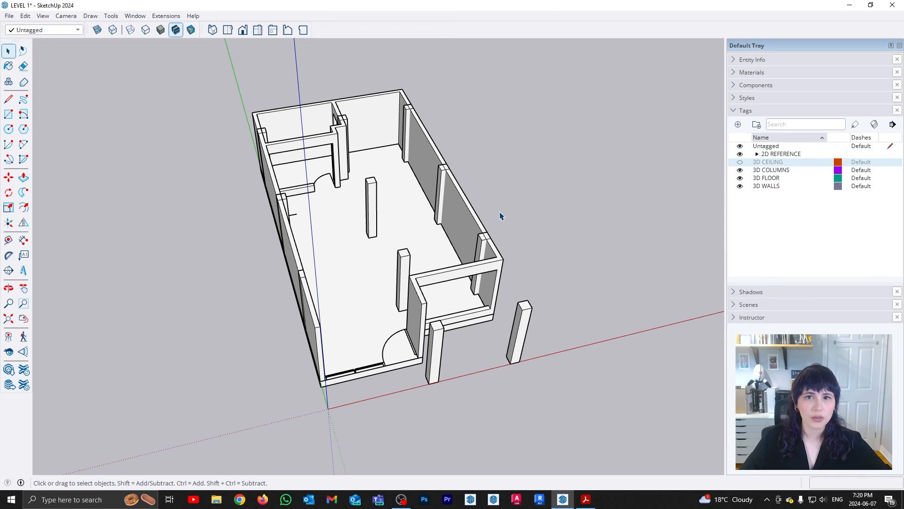
middle_drag(554, 260, 592, 247)
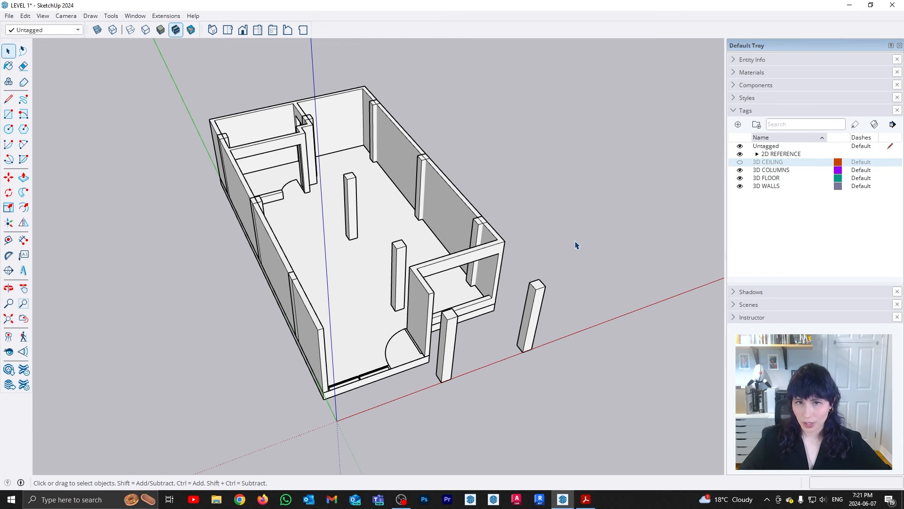
middle_drag(594, 265, 523, 324)
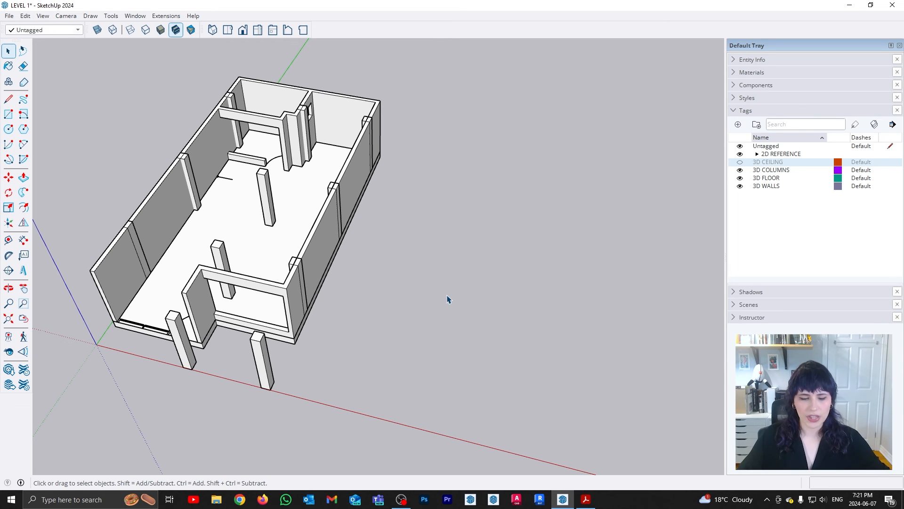
Step: Draw a rectangle about 9' 5" by 3' 10" on the ground beside the building and extrude it upward into a box
shift+middle_drag(544, 365, 452, 347)
key(r)
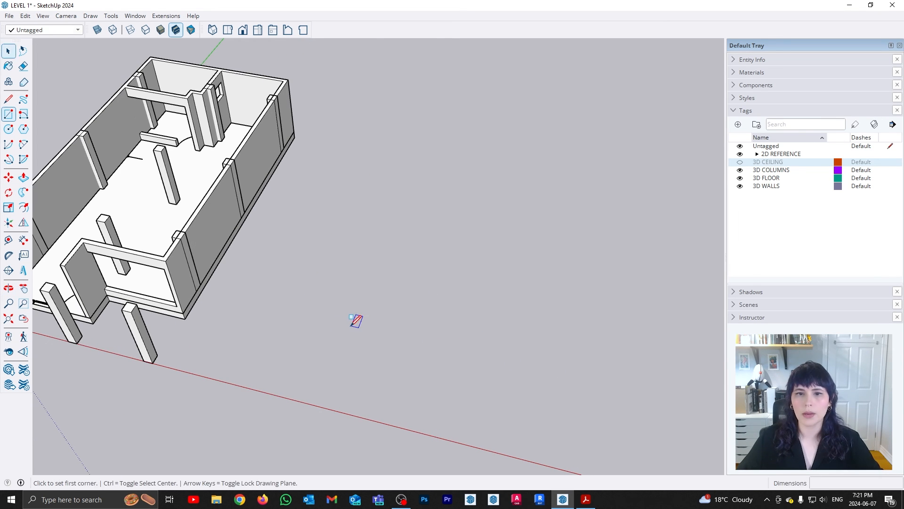
click(311, 315)
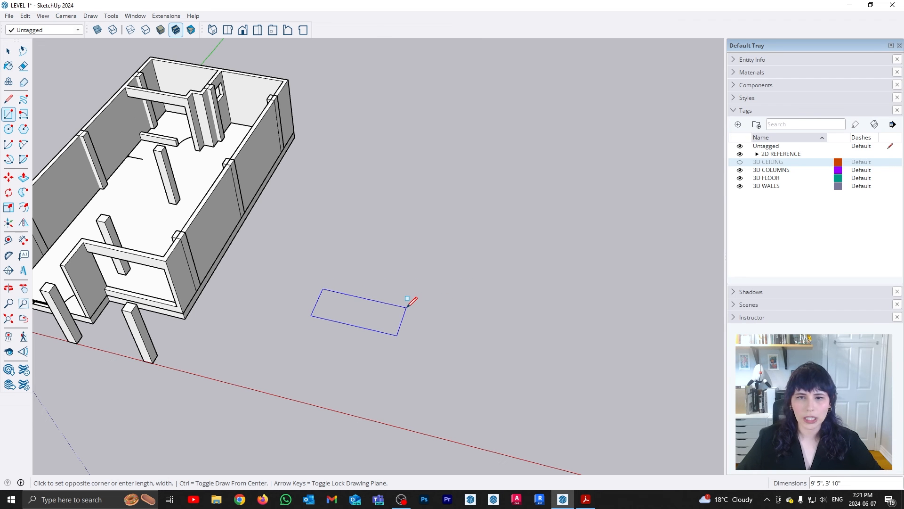
click(408, 307)
key(p)
click(376, 324)
click(374, 296)
middle_drag(468, 343, 434, 343)
key(space)
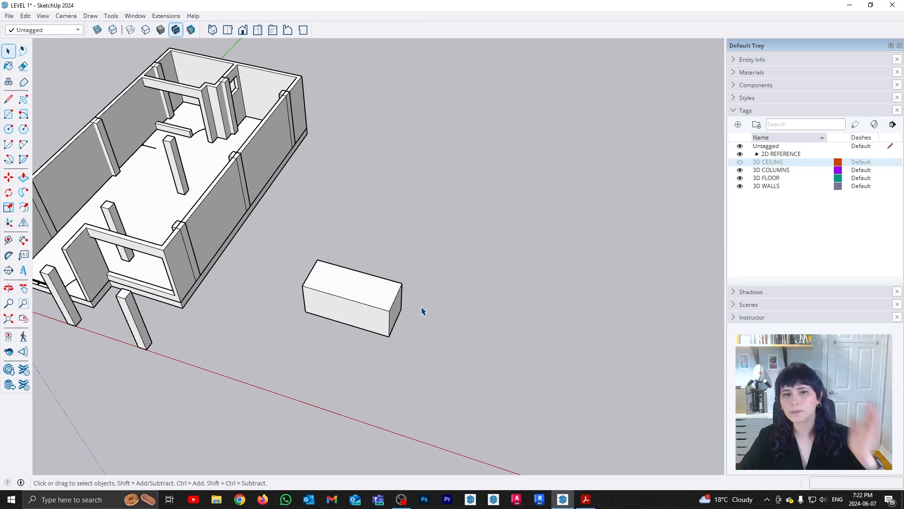
Step: Make a group from all the geometry of the new box
triple_click(363, 292)
right_click(363, 293)
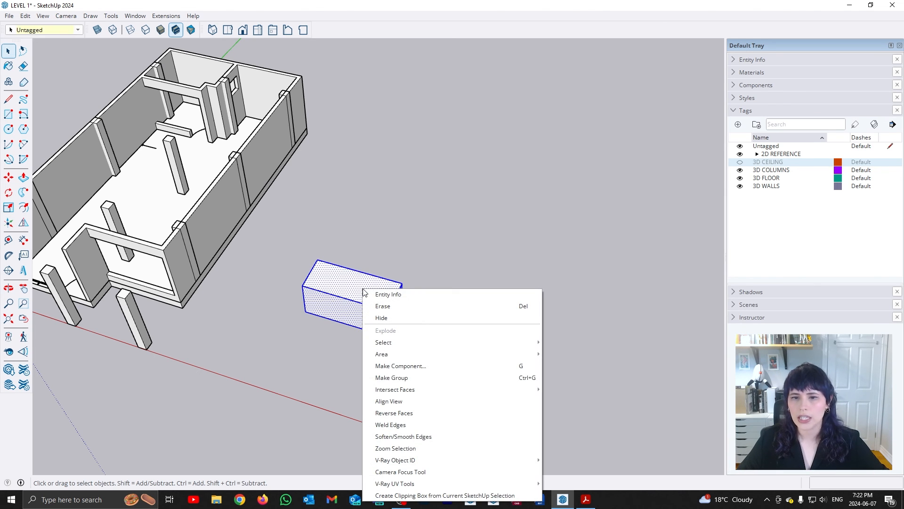
click(403, 379)
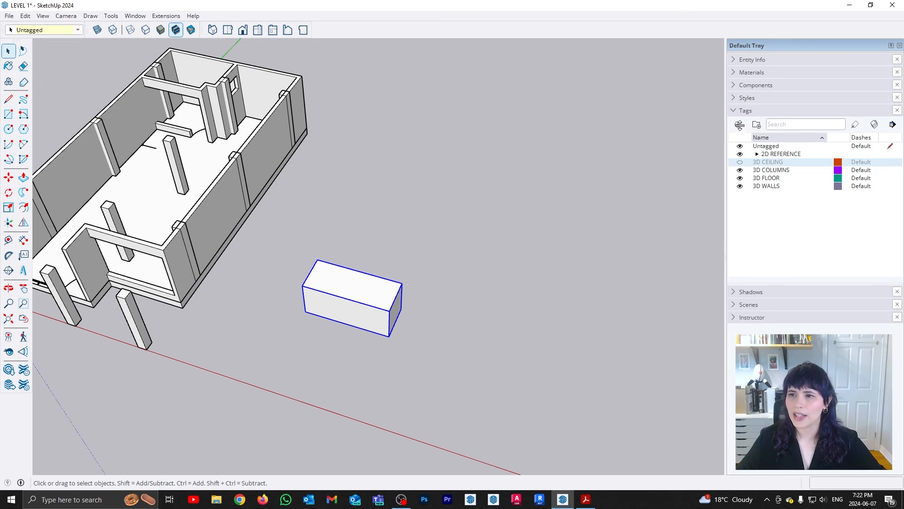
Step: Create a tag named 3D CUSTOM MADE OPT 1 and assign it to the box group
click(738, 124)
text(3D)
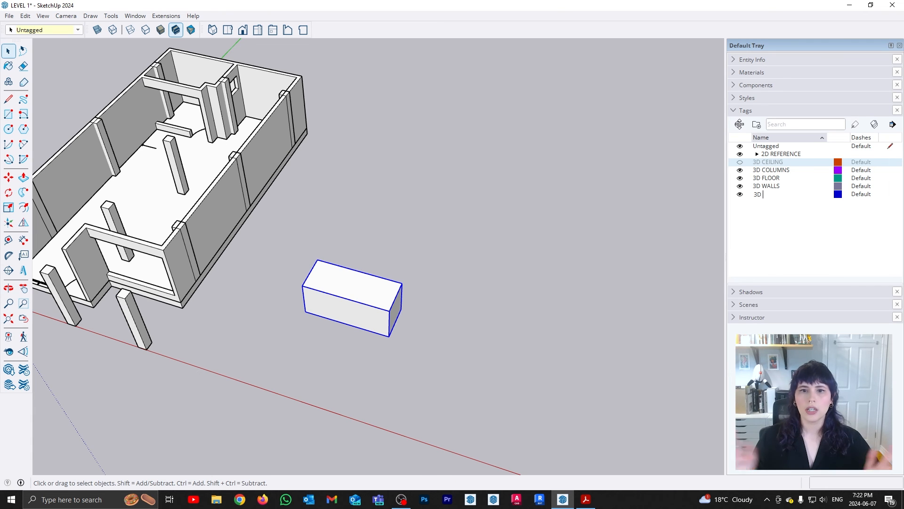
text( C)
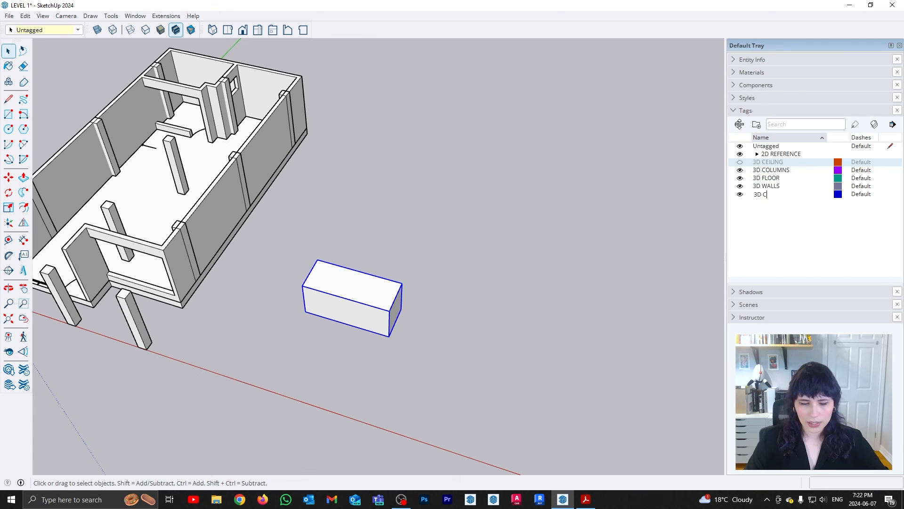
text(USTOM MADE OPT 1)
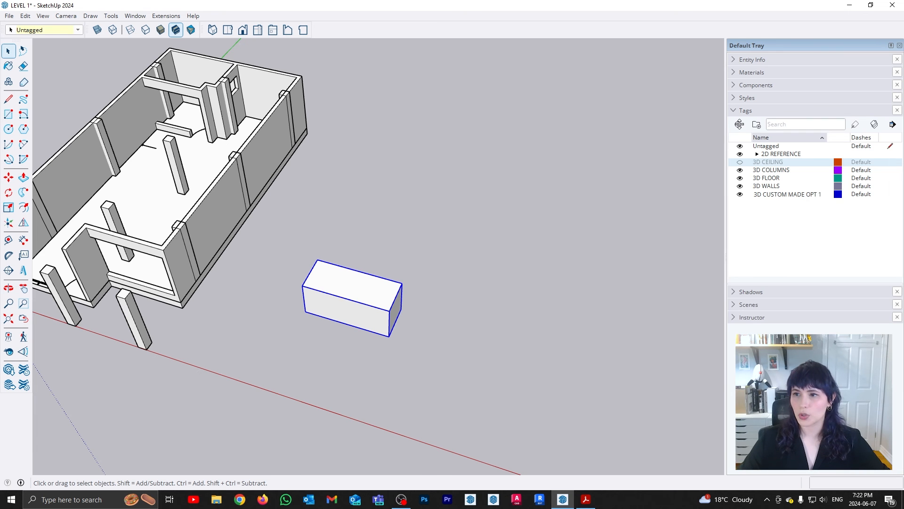
key(Return)
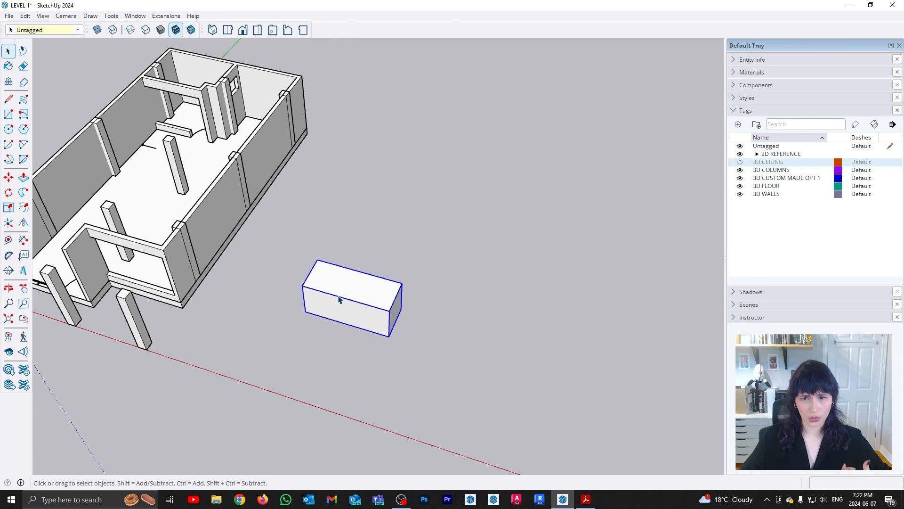
click(69, 29)
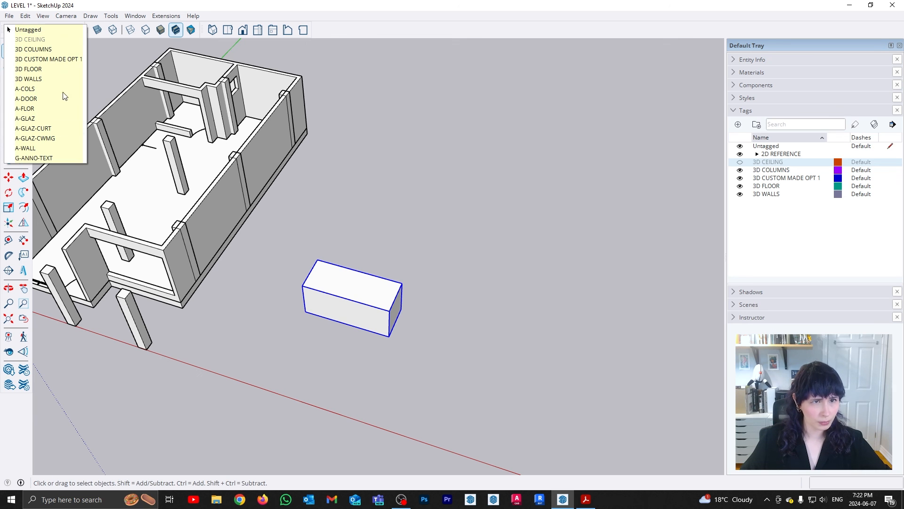
click(69, 59)
click(490, 257)
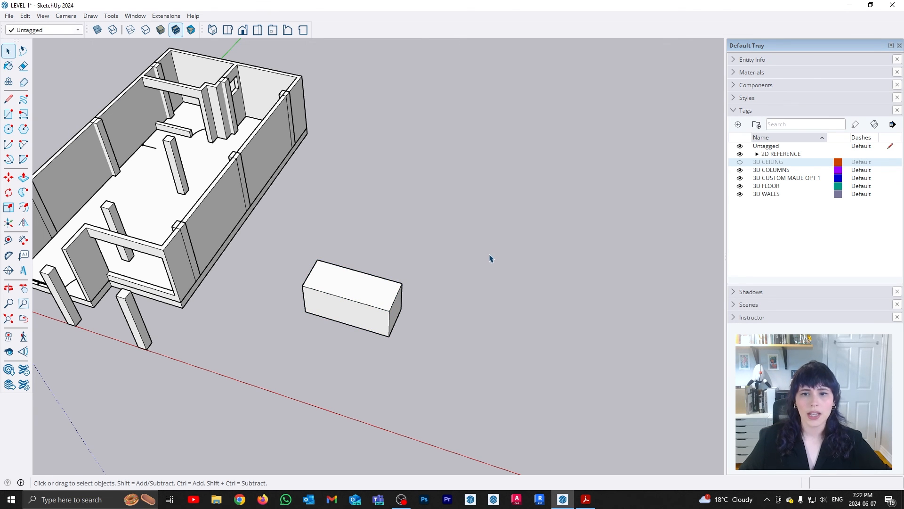
Step: Draw a circle centred on the box's top face and extrude it into a cylinder overlapping the box
key(c)
click(353, 284)
click(390, 283)
key(p)
click(347, 321)
click(388, 343)
key(space)
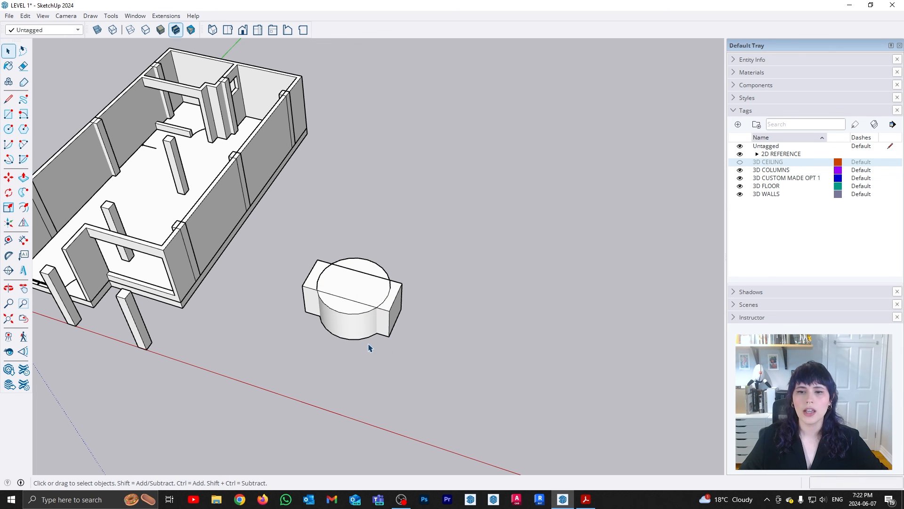
Step: Select the cylinder's geometry and make it a group
double_click(354, 317)
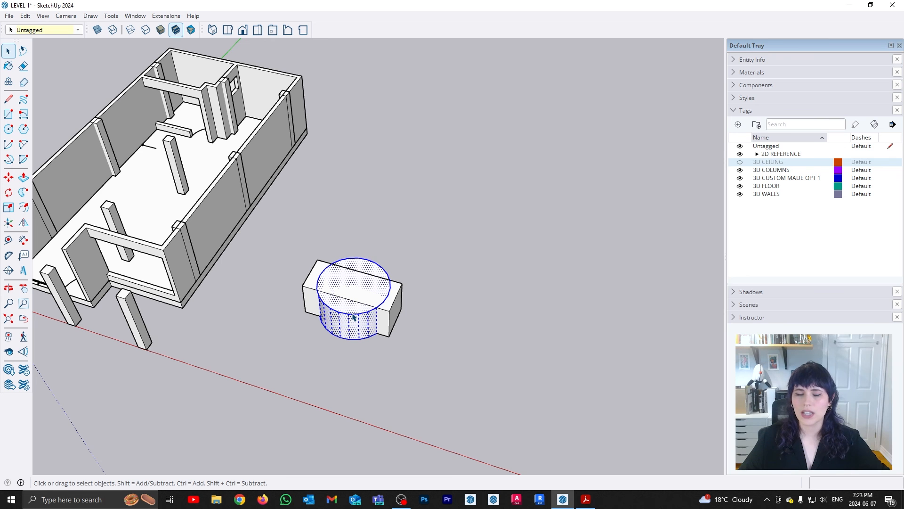
right_click(354, 317)
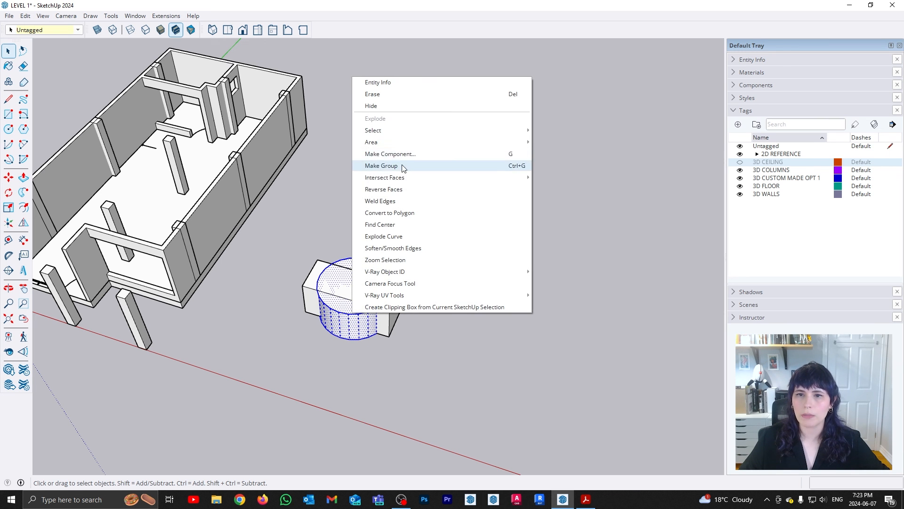
click(404, 168)
Step: Create a tag named 3D CUSTOM MADE OPT 2 and assign it to the cylinder group
click(738, 124)
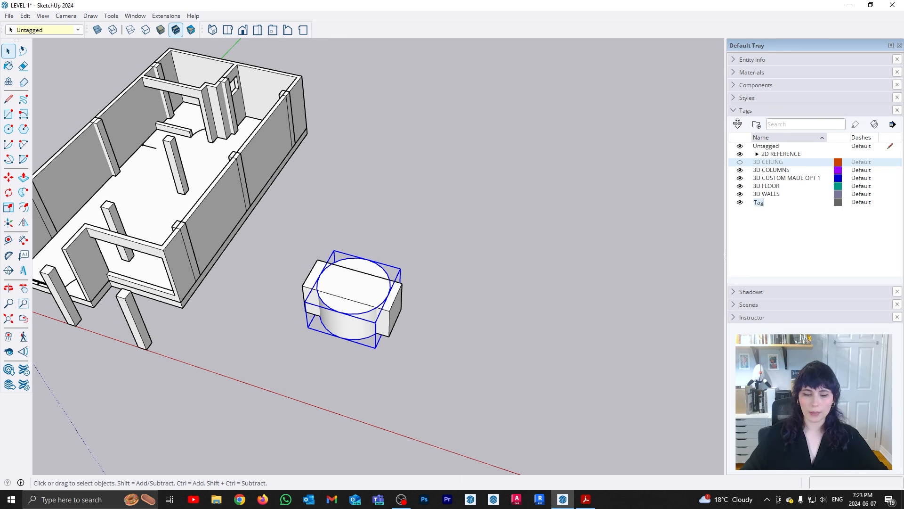
text(3D CUSTOM MADE)
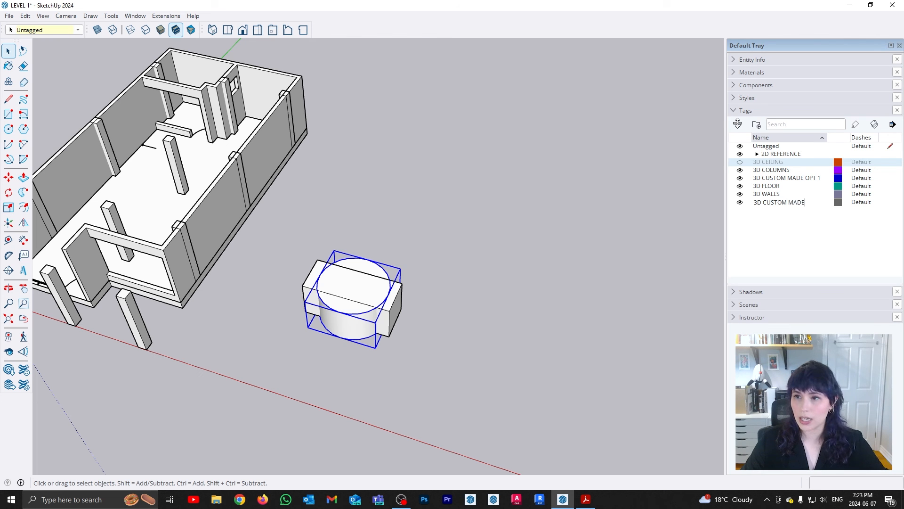
text( OPT 2)
key(Return)
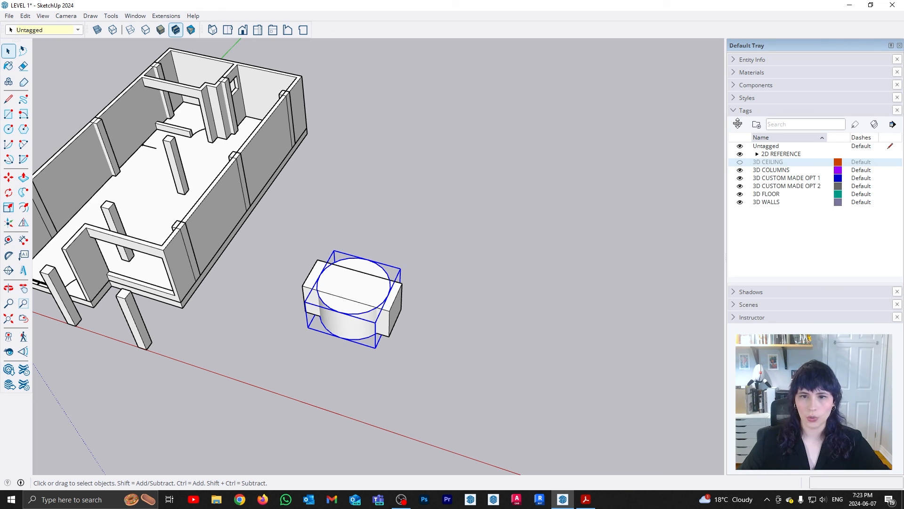
click(68, 31)
click(69, 68)
click(453, 282)
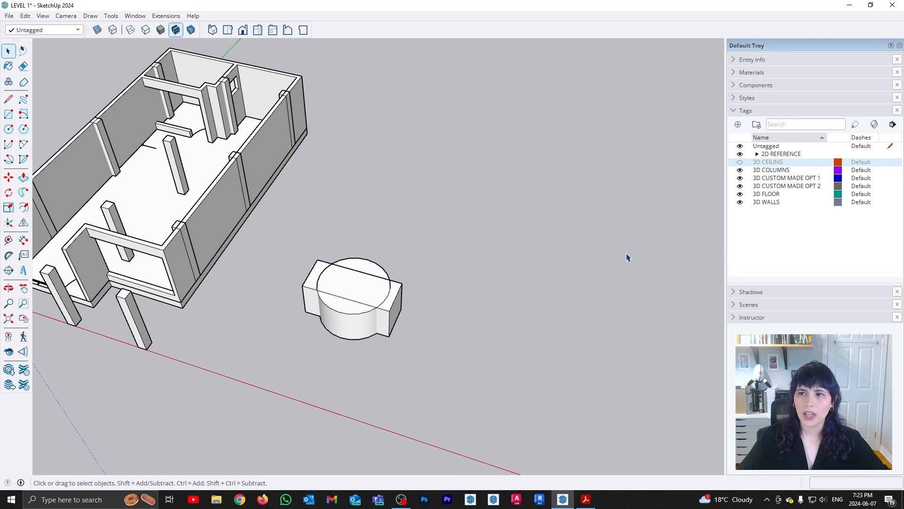
Step: Compare the box and cylinder options by alternately hiding and showing the 3D CUSTOM MADE OPT 1 and OPT 2 tags
click(740, 186)
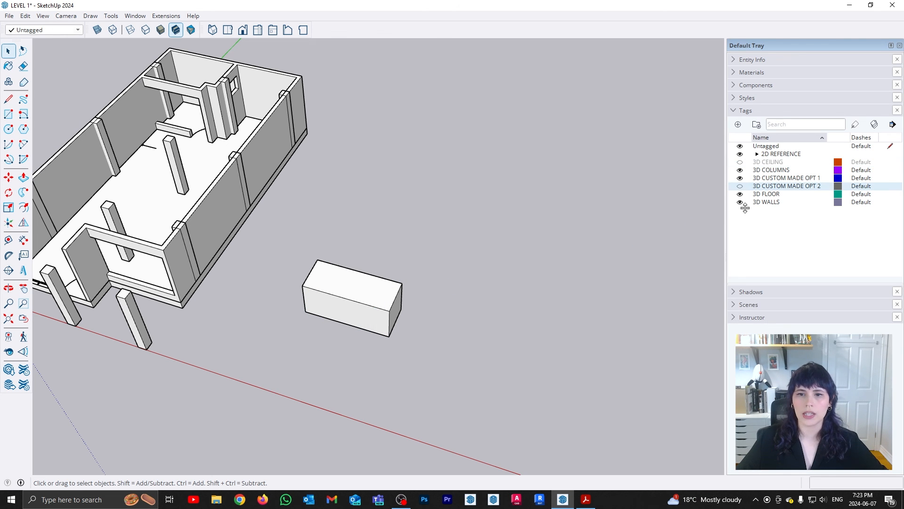
click(739, 177)
click(739, 185)
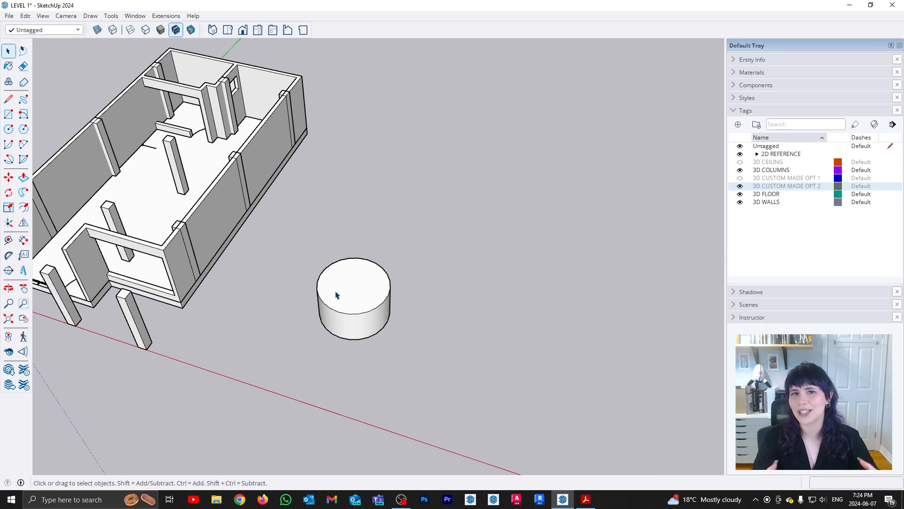
click(741, 178)
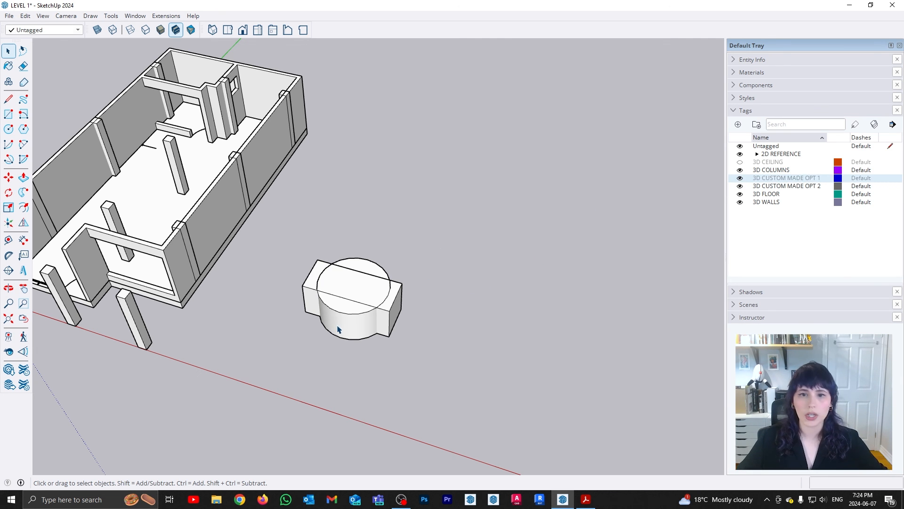
click(397, 317)
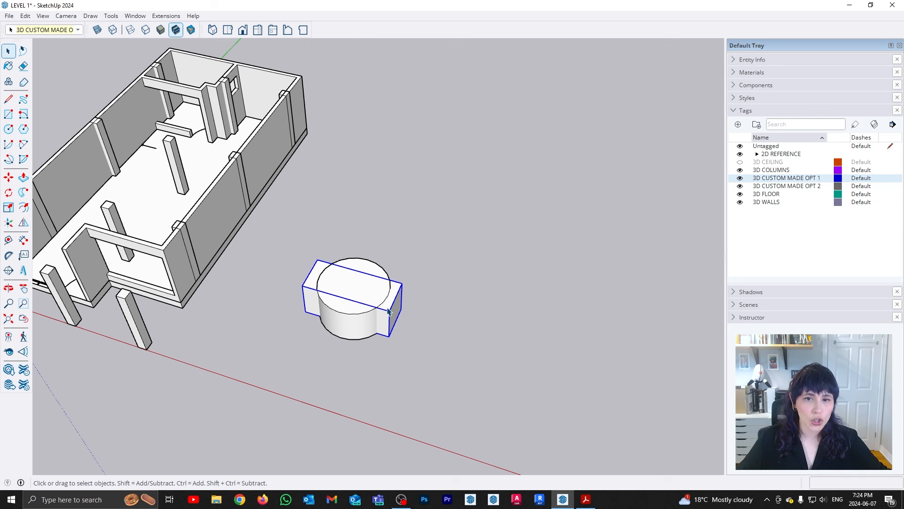
click(453, 323)
click(739, 186)
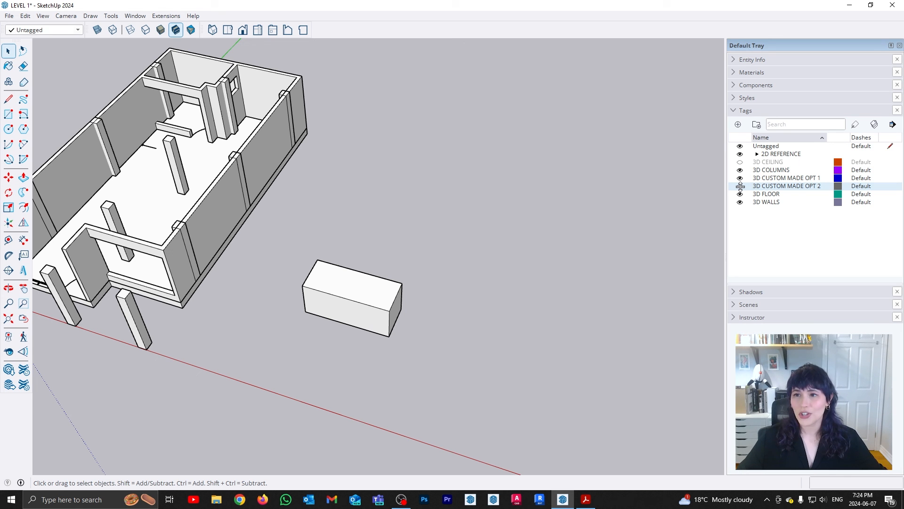
click(740, 186)
click(741, 178)
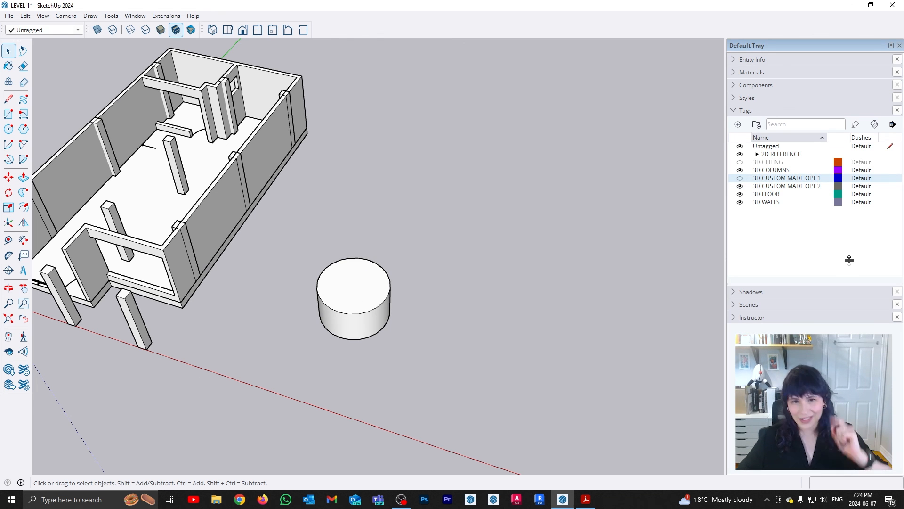
click(740, 178)
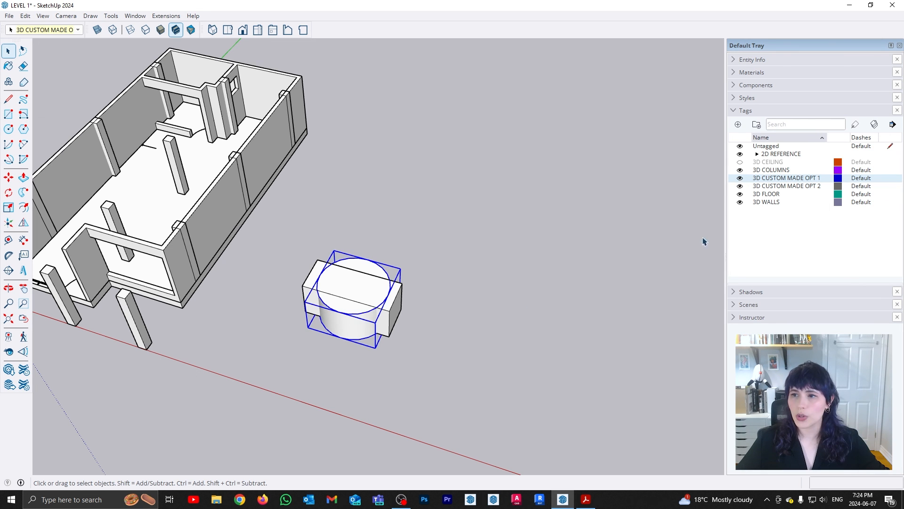
Step: Delete the 3D CUSTOM MADE OPT 2 tag together with its tagged entities
click(790, 187)
right_click(791, 187)
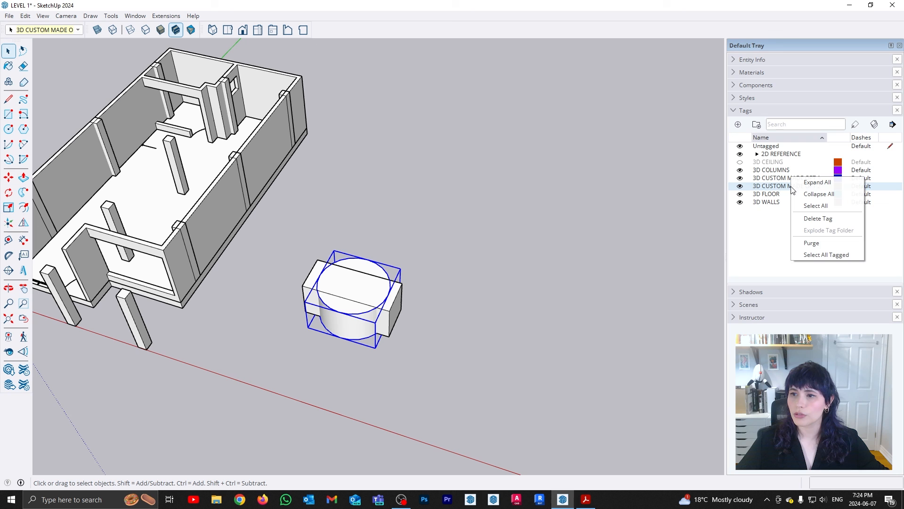
click(834, 231)
click(415, 265)
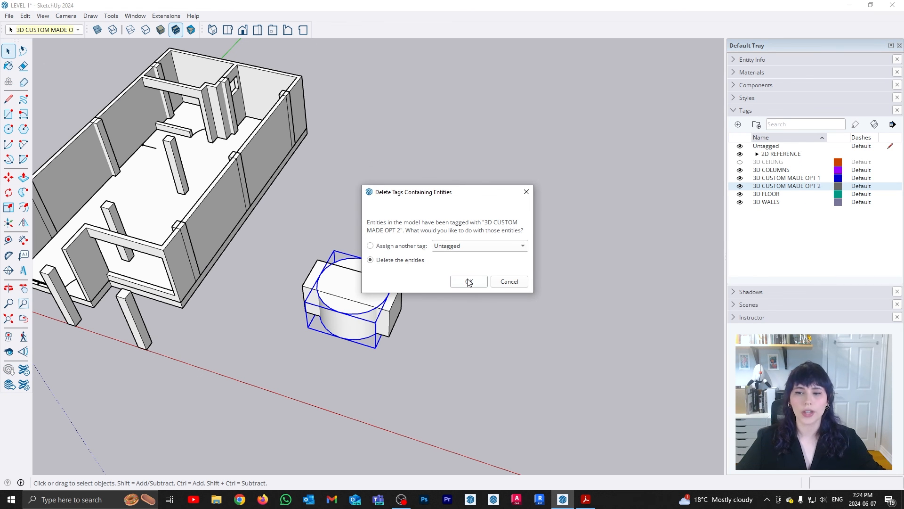
click(484, 283)
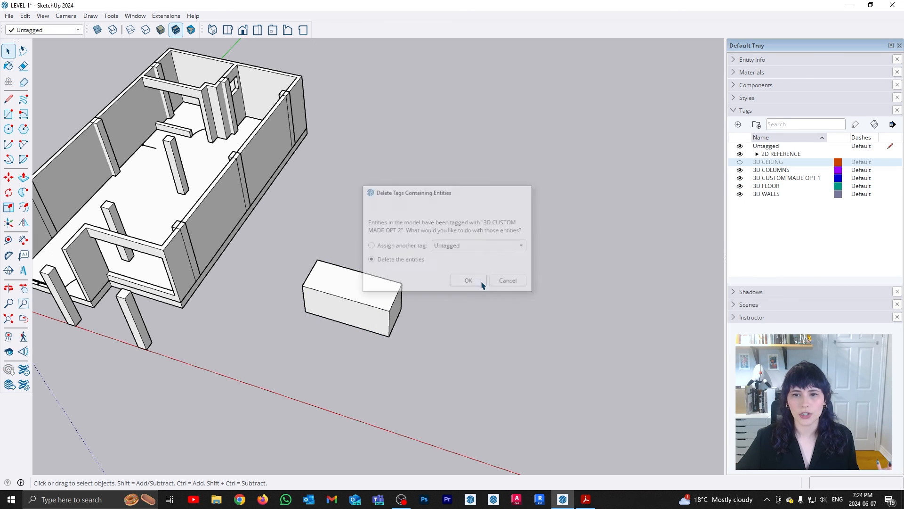